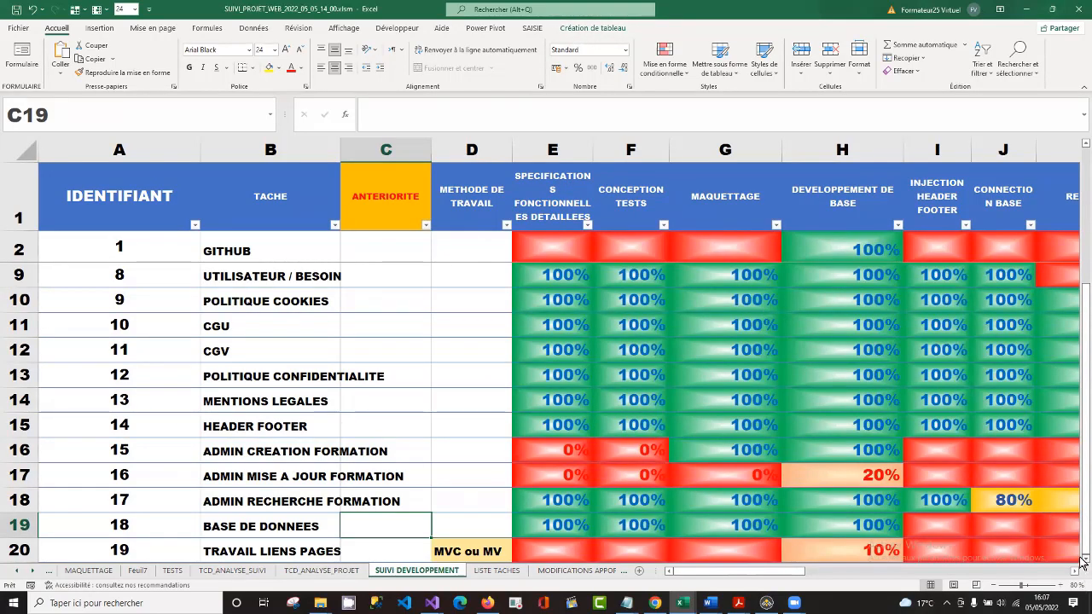
Create a pivot table from Tableau1 on the SUIVI DEVELOPPEMENT sheet, placing it on a new worksheet.
{"action": "scroll", "coordinate": [1082, 563], "scroll_direction": "down", "scroll_amount": 1}
{"action": "left_click", "coordinate": [733, 526]}
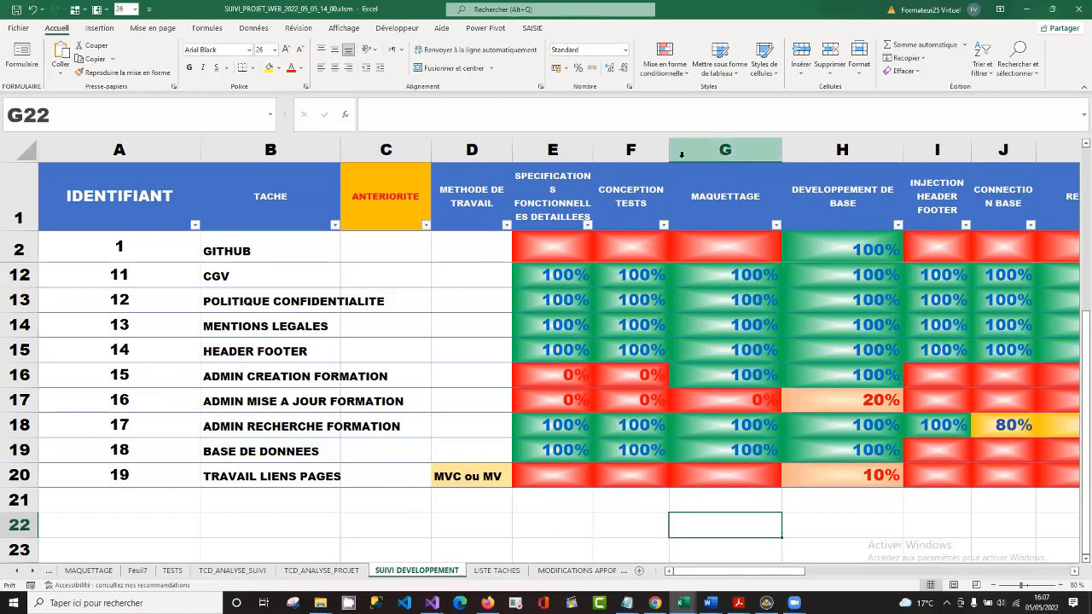
{"action": "left_click", "coordinate": [695, 327]}
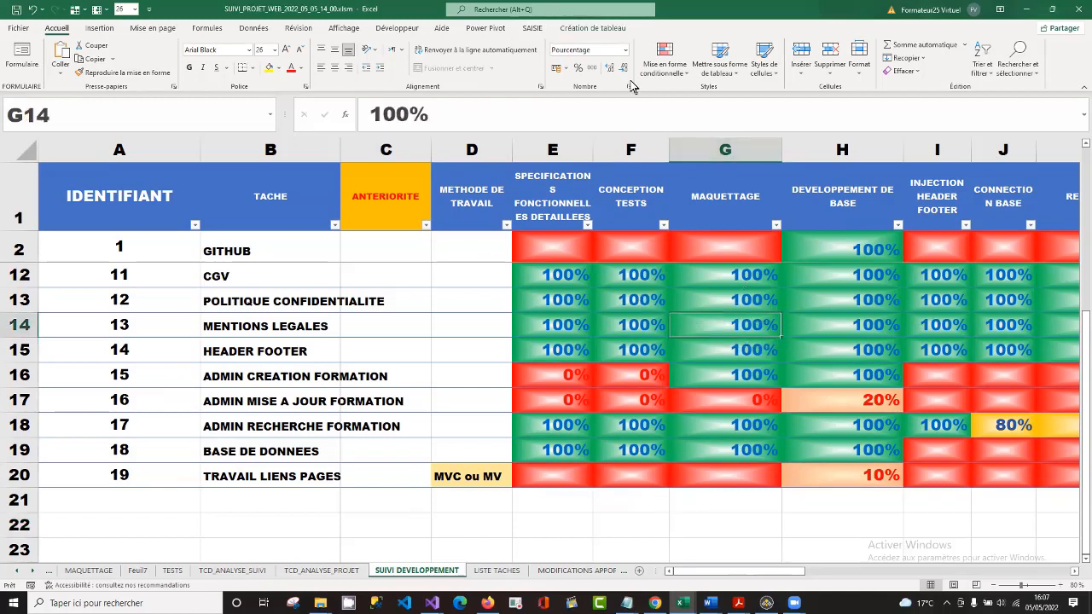
{"action": "left_click", "coordinate": [590, 28]}
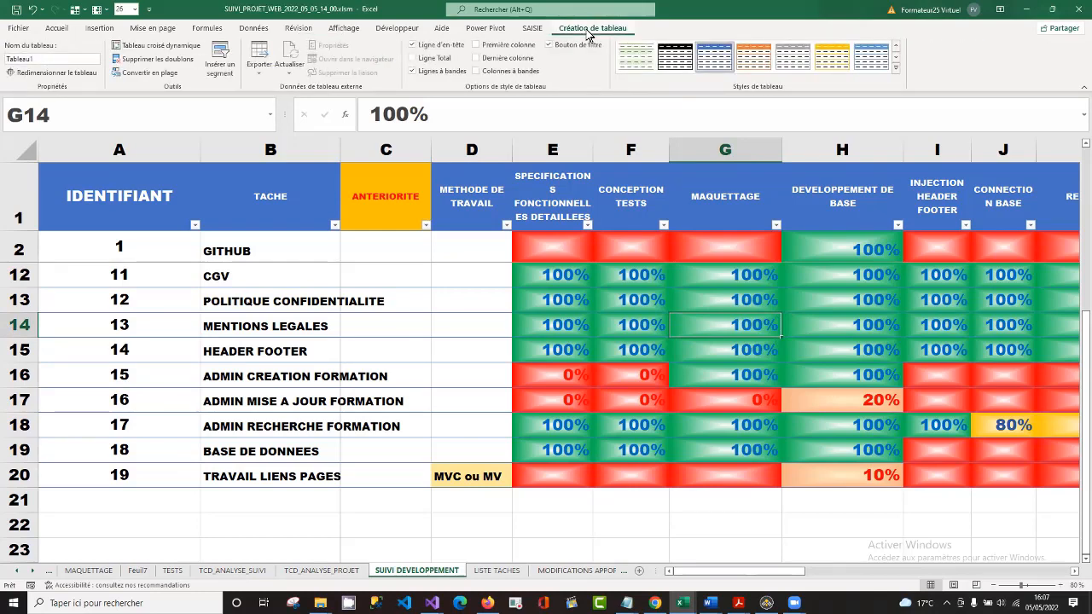
{"action": "left_click", "coordinate": [158, 47]}
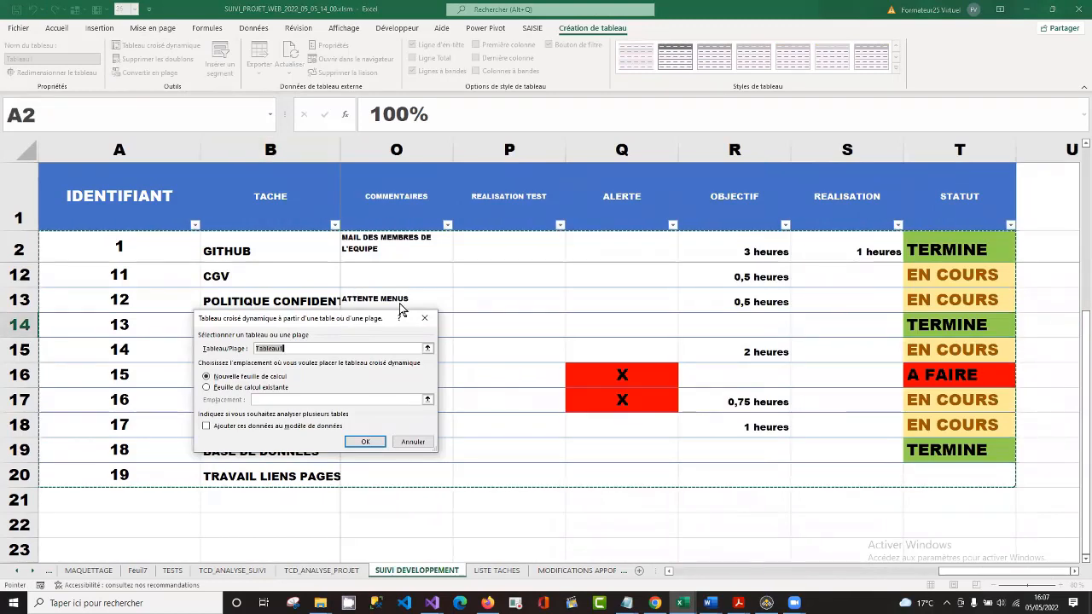
{"action": "left_click_drag", "start_coordinate": [401, 315], "coordinate": [644, 215]}
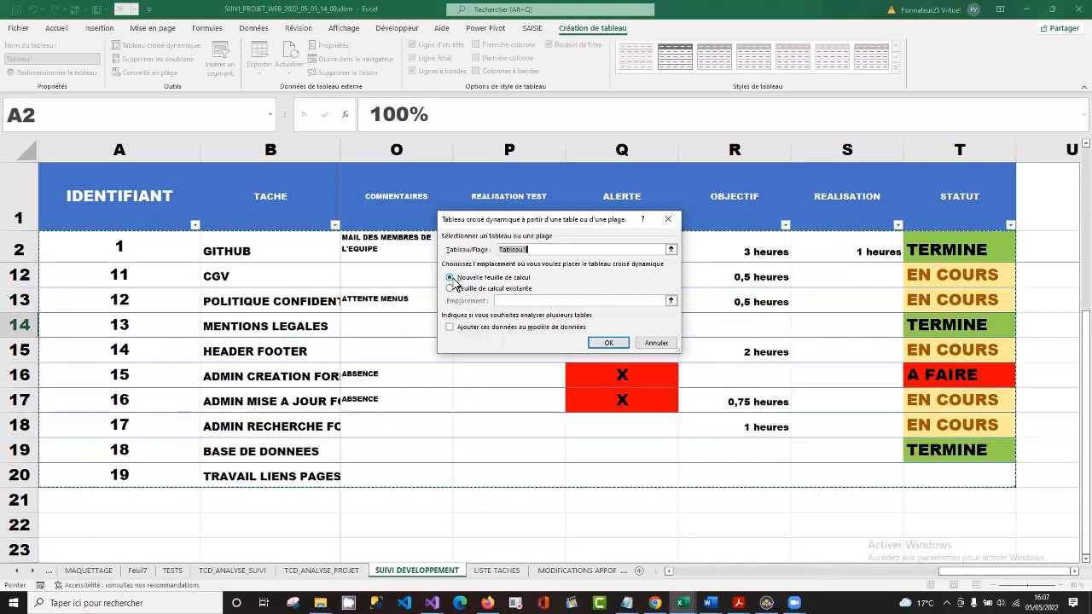
{"action": "left_click", "coordinate": [609, 343]}
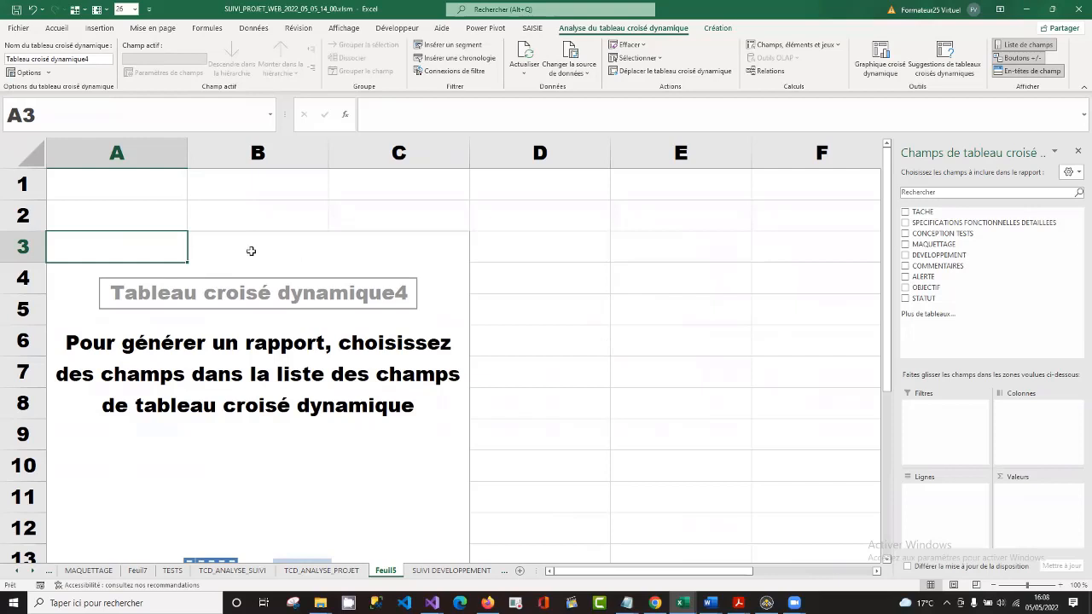
Add the TACHE field to the pivot table's values as a count and remove it from the rows.
{"action": "left_click", "coordinate": [908, 213]}
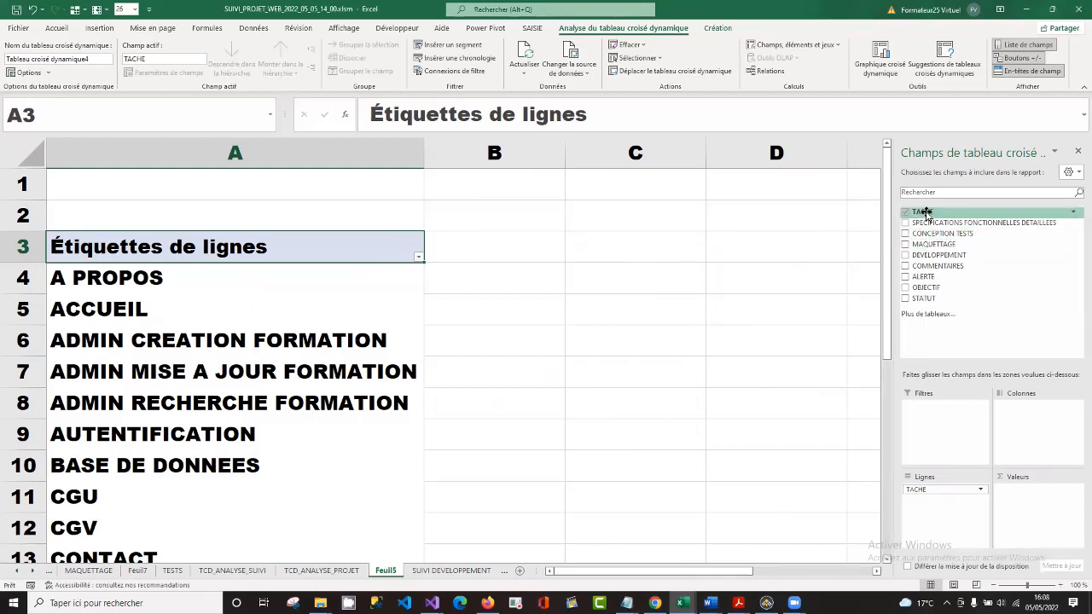
{"action": "left_click_drag", "start_coordinate": [925, 214], "coordinate": [1037, 507]}
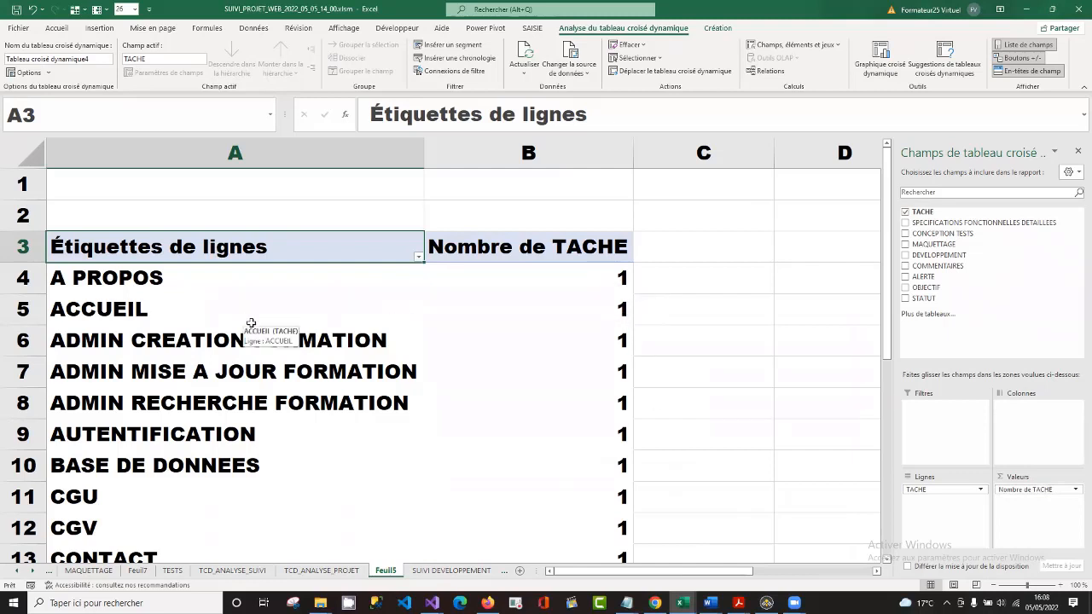
{"action": "left_click", "coordinate": [957, 493]}
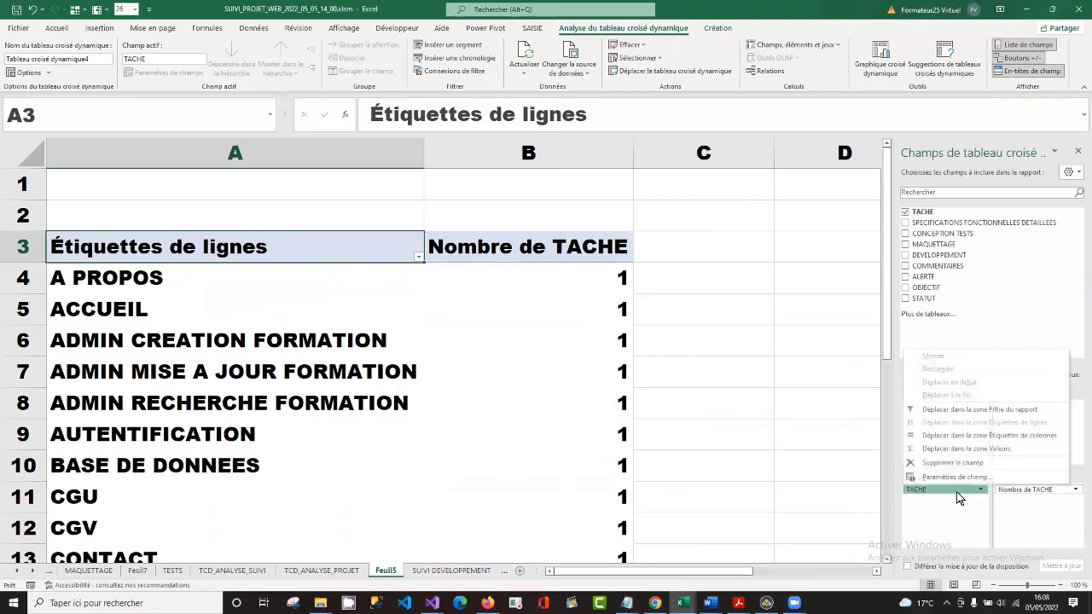
{"action": "left_click", "coordinate": [959, 463]}
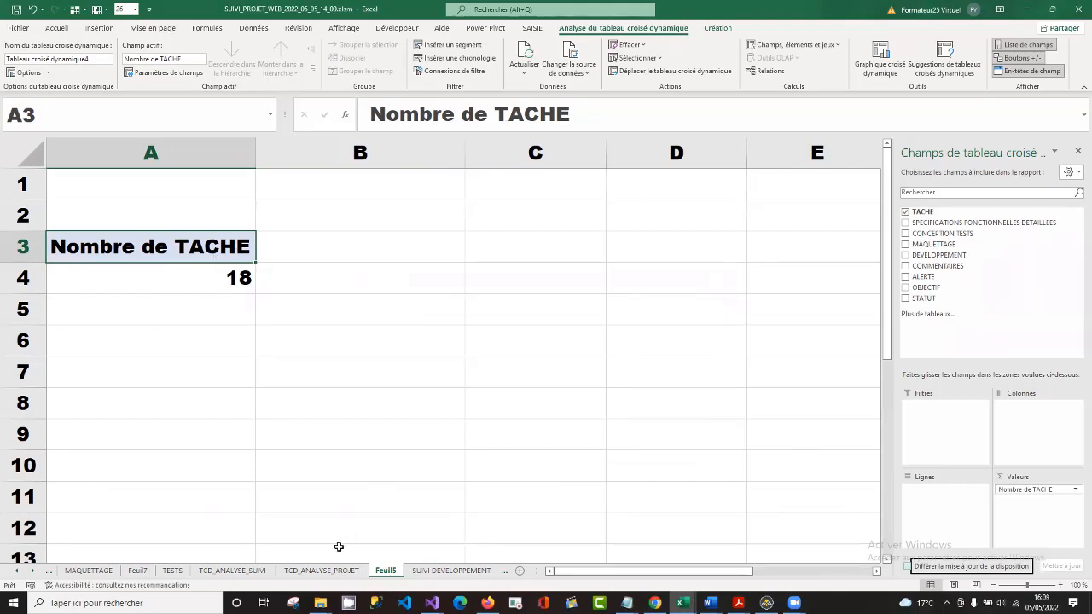
Insert a table column before METHODE DE TRAVAIL on the SUIVI DEVELOPPEMENT sheet.
{"action": "left_click", "coordinate": [445, 572]}
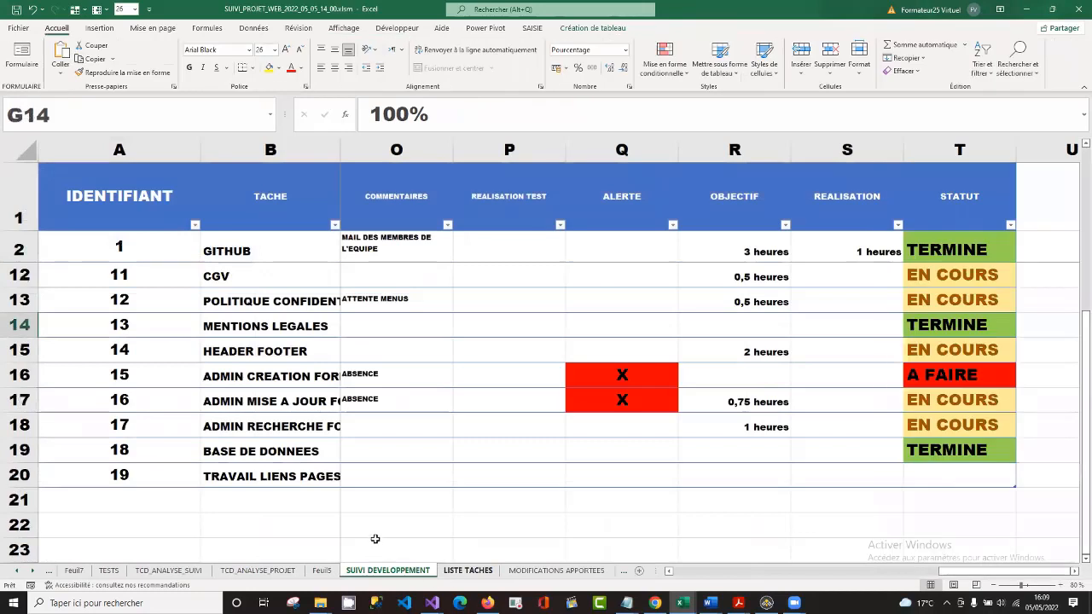
{"action": "left_click", "coordinate": [446, 473]}
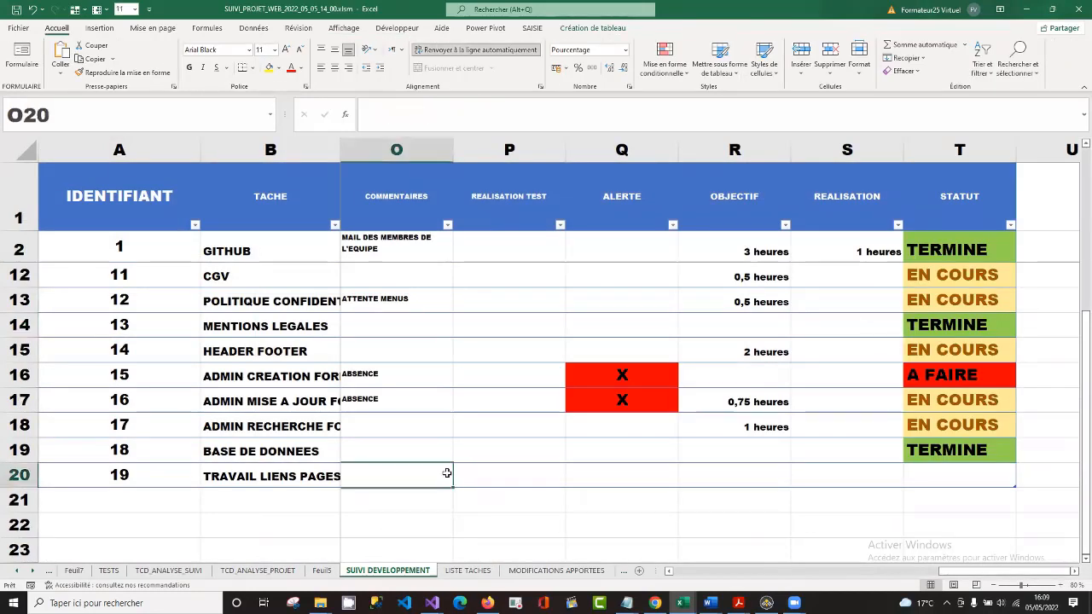
{"action": "key", "text": "Left"}
{"action": "key", "text": "Left"}
{"action": "key", "text": "Left"}
{"action": "key", "text": "Left"}
{"action": "key", "text": "Left"}
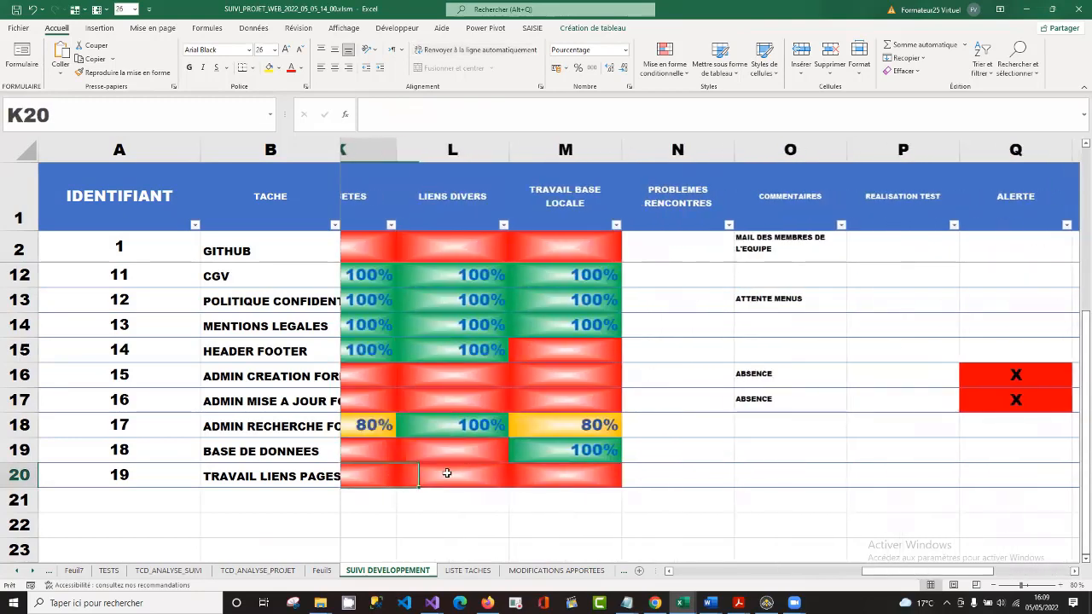
{"action": "key", "text": "Left"}
{"action": "key", "text": "Left"}
{"action": "key", "text": "Left"}
{"action": "key", "text": "Left"}
{"action": "key", "text": "Left"}
{"action": "key", "text": "Left"}
{"action": "key", "text": "Left"}
{"action": "key", "text": "Left"}
{"action": "key", "text": "Left"}
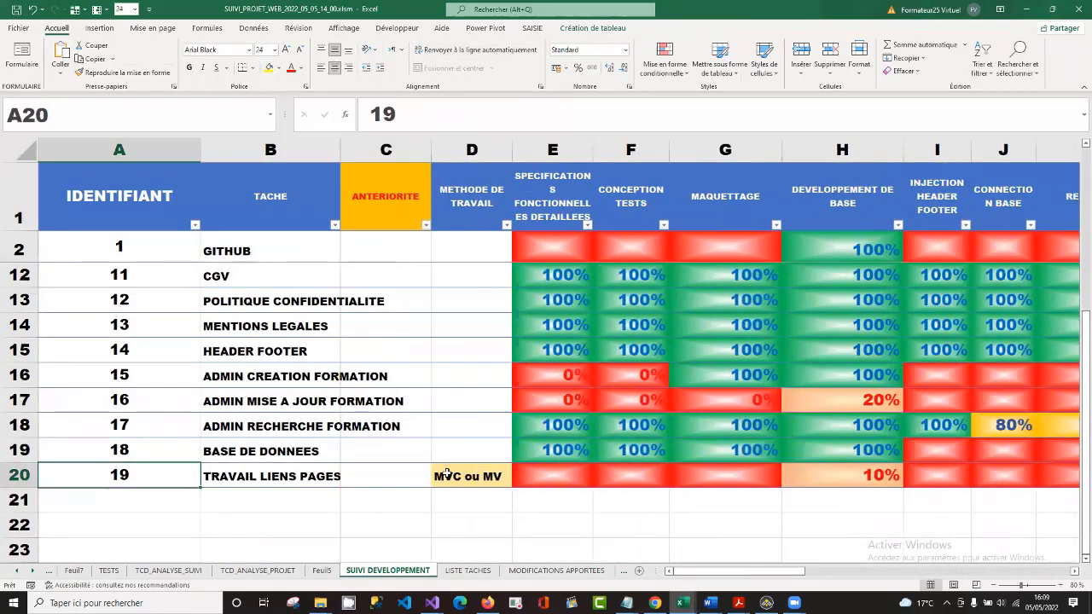
{"action": "key", "text": "Right"}
{"action": "key", "text": "Right"}
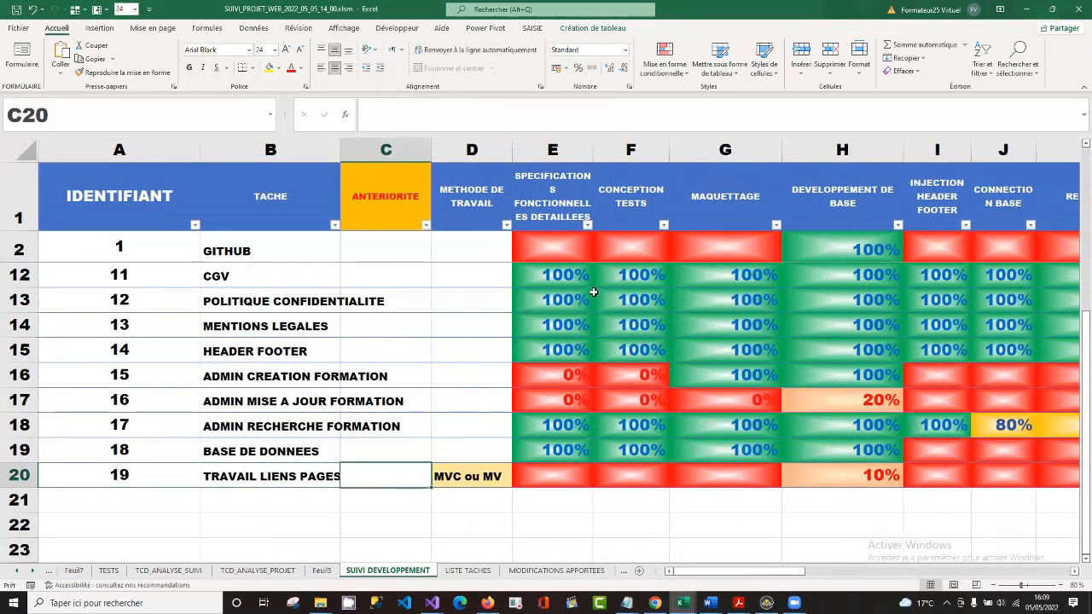
{"action": "left_click", "coordinate": [479, 248]}
{"action": "right_click", "coordinate": [479, 248]}
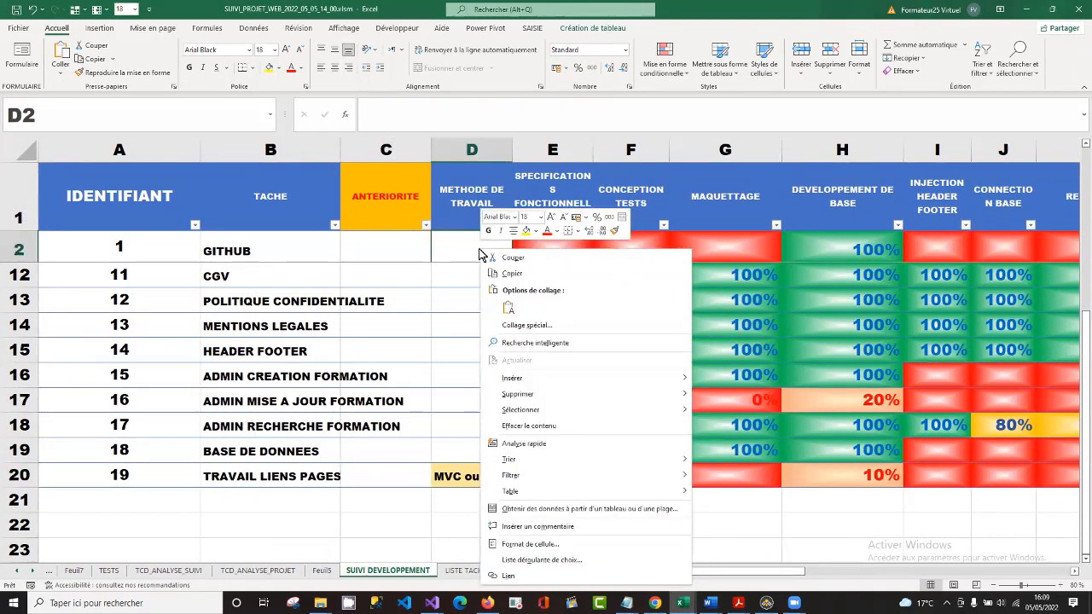
{"action": "mouse_move", "coordinate": [568, 379]}
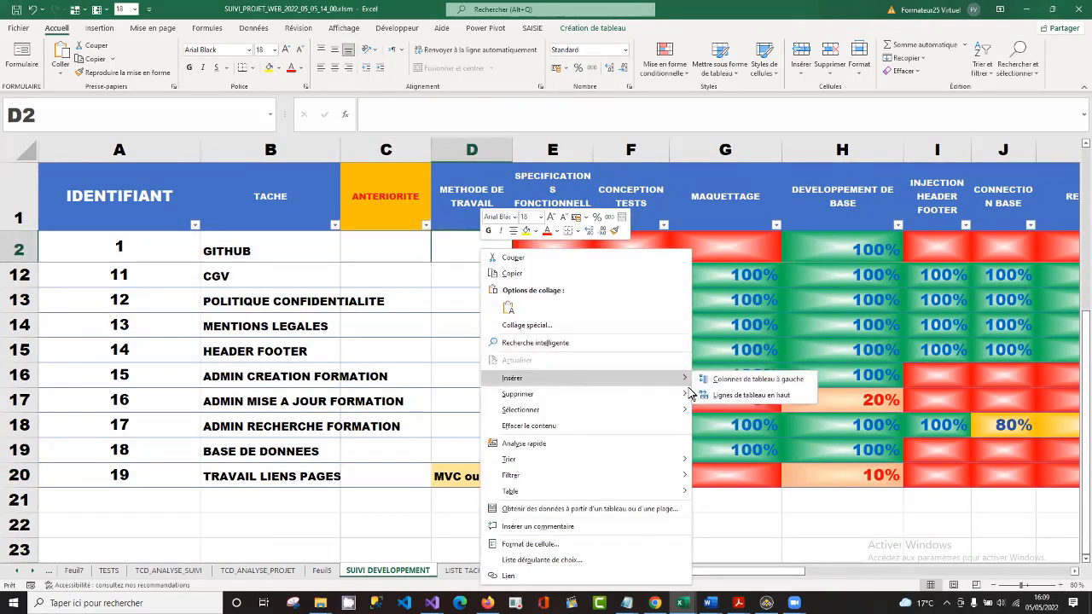
{"action": "left_click", "coordinate": [750, 380]}
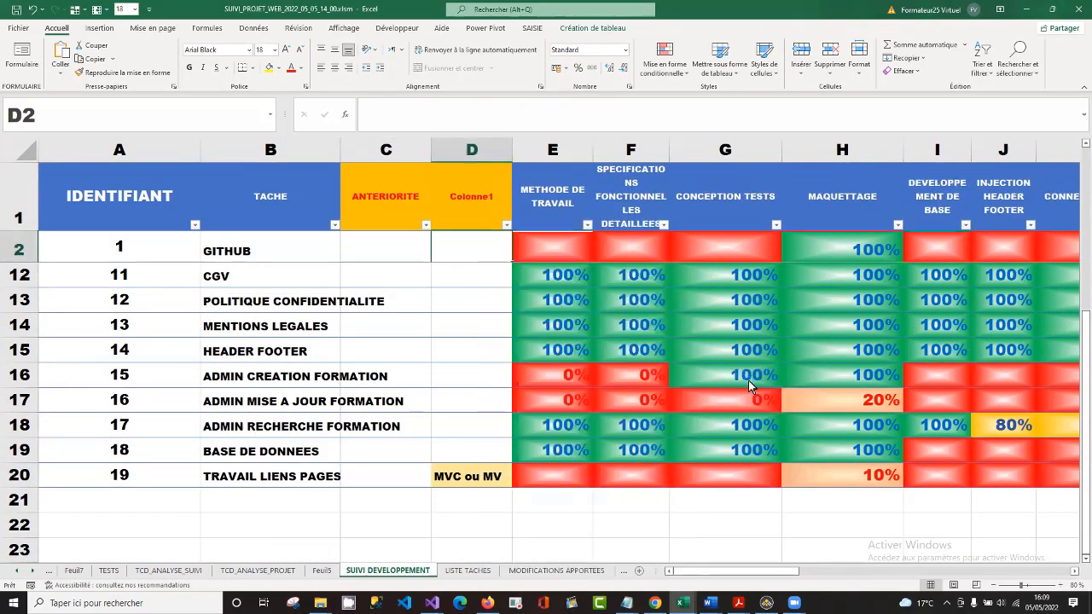
Name the new table column RESPONSABLE in cell D1.
{"action": "left_click", "coordinate": [472, 210]}
{"action": "type", "text": "R"}
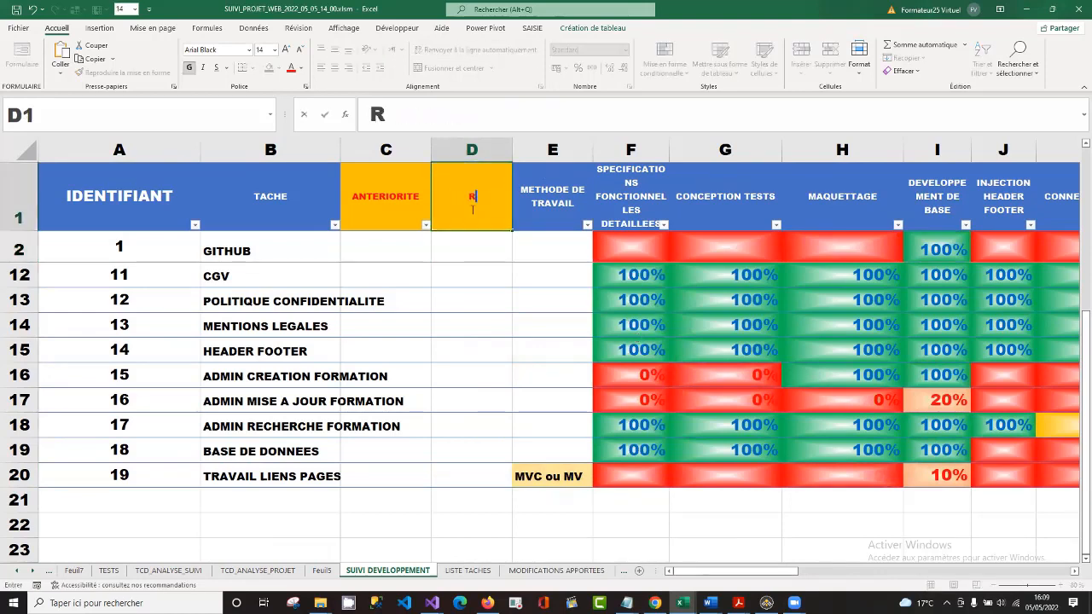
{"action": "type", "text": "ESPONSABLE"}
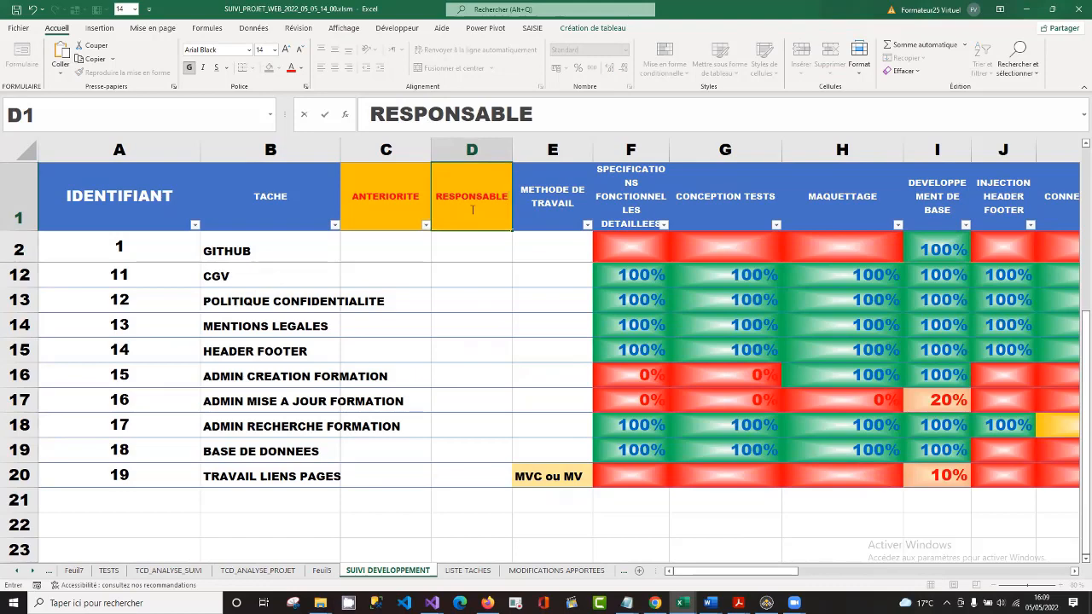
{"action": "key", "text": "Return"}
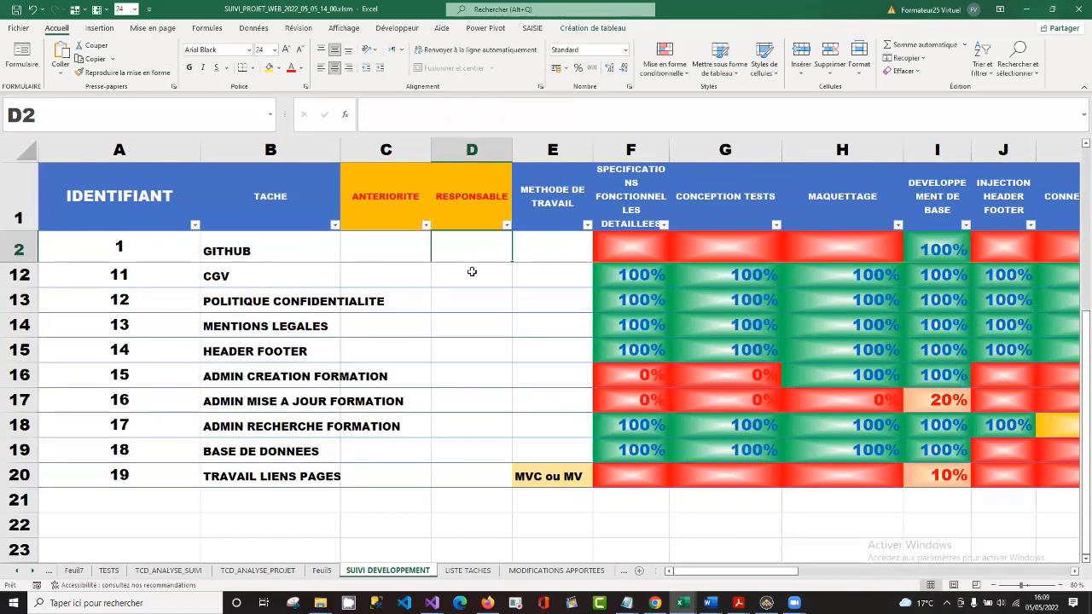
Enter the first team member's name as RESPONSABLE for GITHUB in D2 and fill it down through CGU in D11.
{"action": "key", "text": "Up"}
{"action": "key", "text": "Down"}
{"action": "key", "text": "Down"}
{"action": "key", "text": "Down"}
{"action": "key", "text": "Down"}
{"action": "key", "text": "Down"}
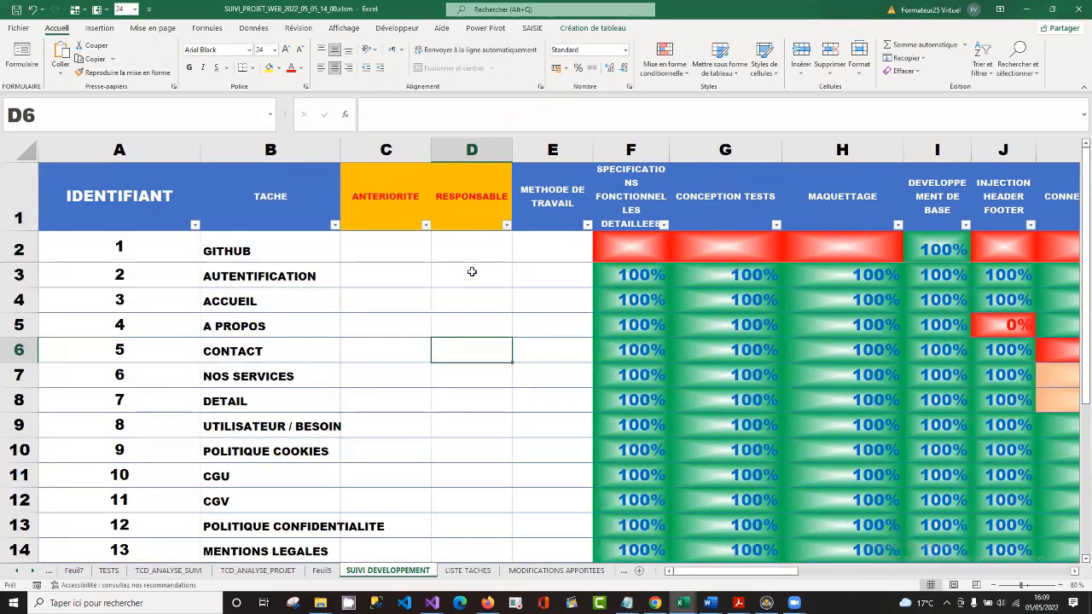
{"action": "key", "text": "Up"}
{"action": "key", "text": "Up"}
{"action": "key", "text": "Up"}
{"action": "key", "text": "Up"}
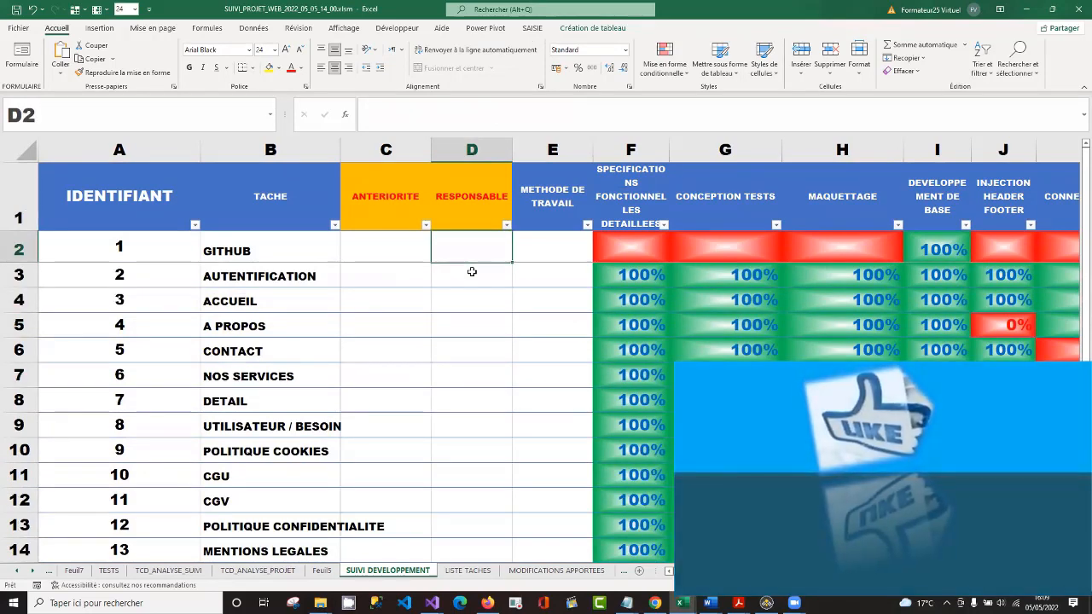
{"action": "double_click", "coordinate": [481, 249]}
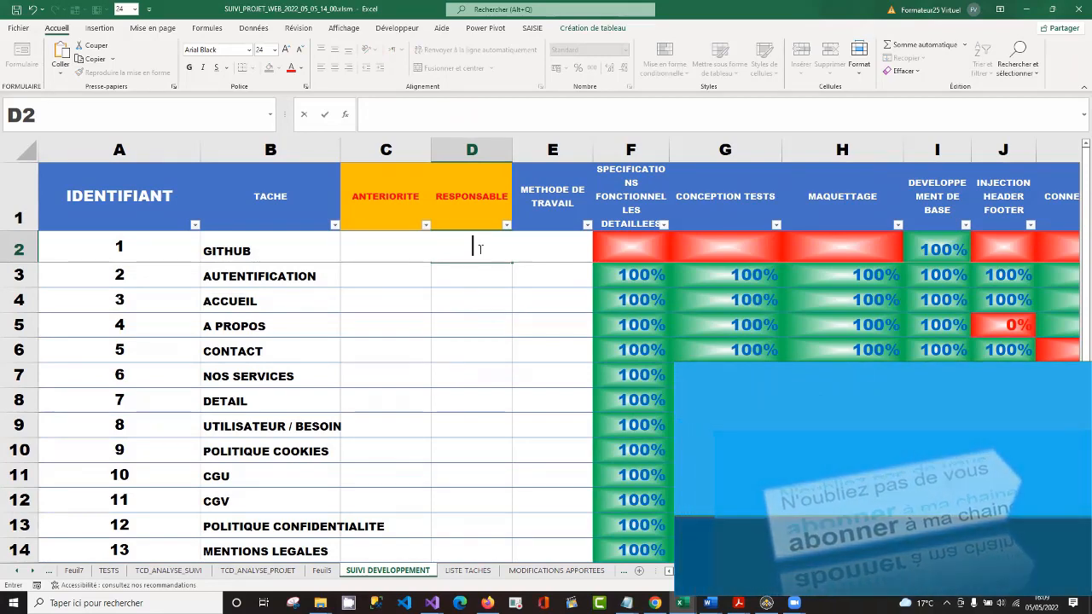
{"action": "type", "text": "JIM"}
{"action": "key", "text": "Return"}
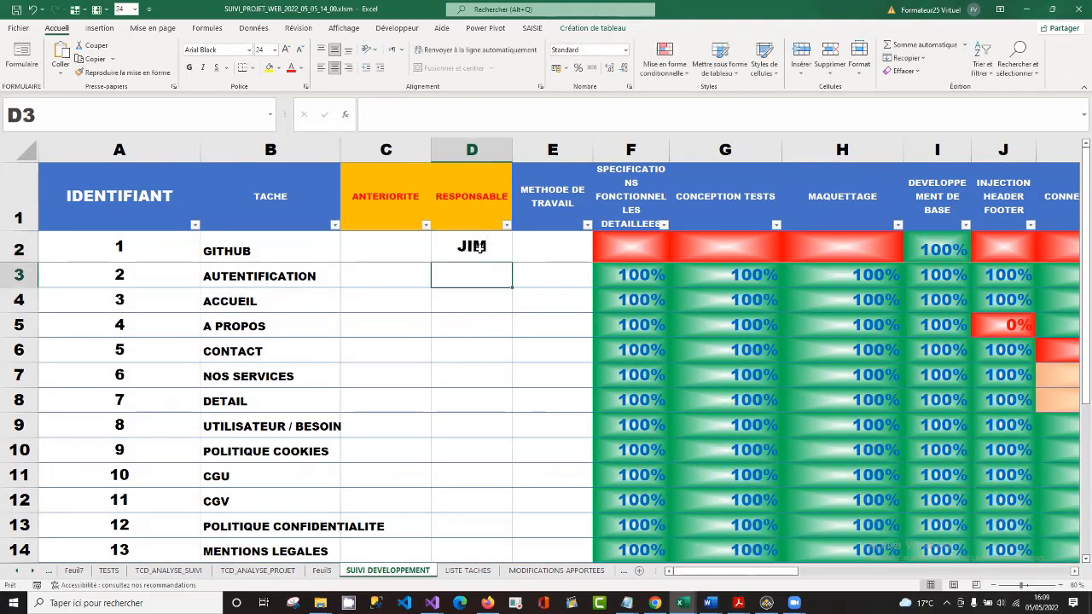
{"action": "left_click", "coordinate": [485, 250]}
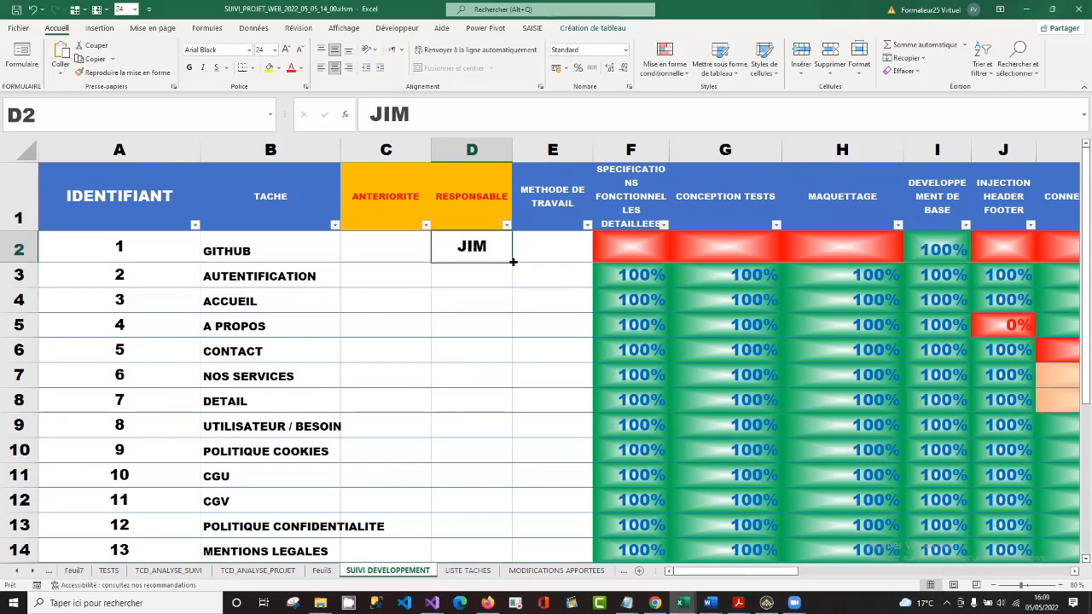
{"action": "left_click_drag", "start_coordinate": [512, 262], "coordinate": [505, 488]}
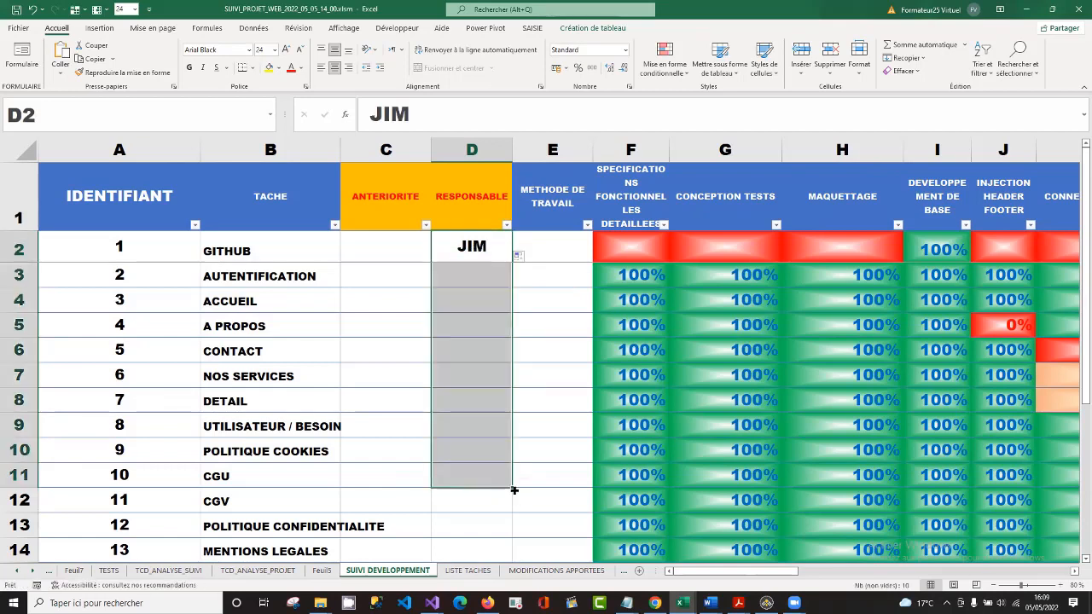
Enter a second team member's name for CGV in D12 and fill it down through ADMIN MISE A JOUR FORMATION in D17.
{"action": "left_click", "coordinate": [476, 512]}
{"action": "key", "text": "Down"}
{"action": "key", "text": "Down"}
{"action": "key", "text": "Down"}
{"action": "key", "text": "Down"}
{"action": "key", "text": "Down"}
{"action": "key", "text": "Down"}
{"action": "key", "text": "Down"}
{"action": "key", "text": "Down"}
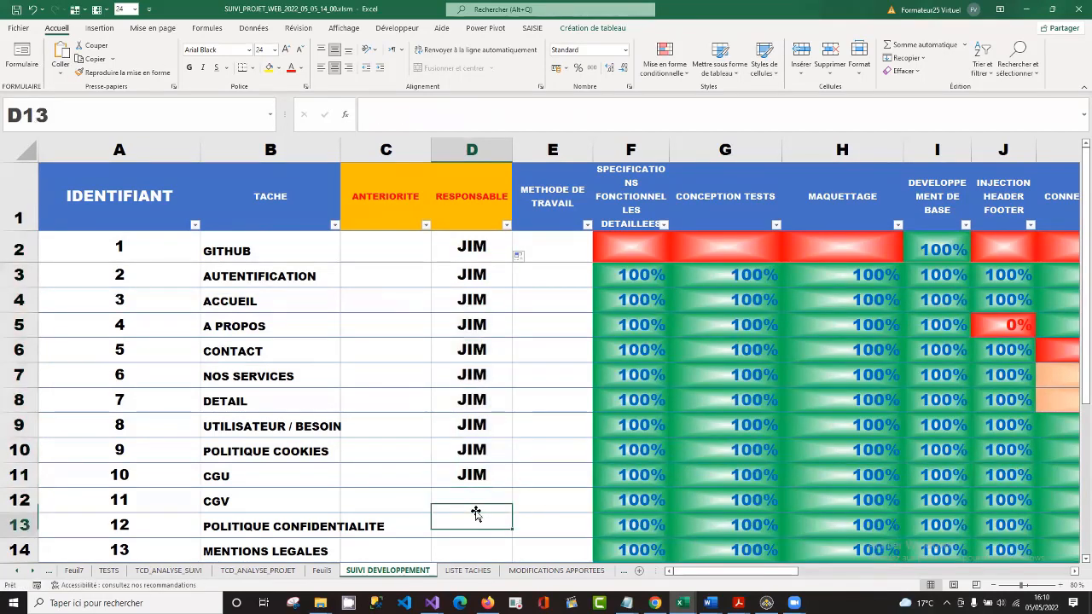
{"action": "key", "text": "Up"}
{"action": "key", "text": "Up"}
{"action": "key", "text": "Up"}
{"action": "key", "text": "Up"}
{"action": "key", "text": "Up"}
{"action": "key", "text": "Up"}
{"action": "key", "text": "Up"}
{"action": "key", "text": "Up"}
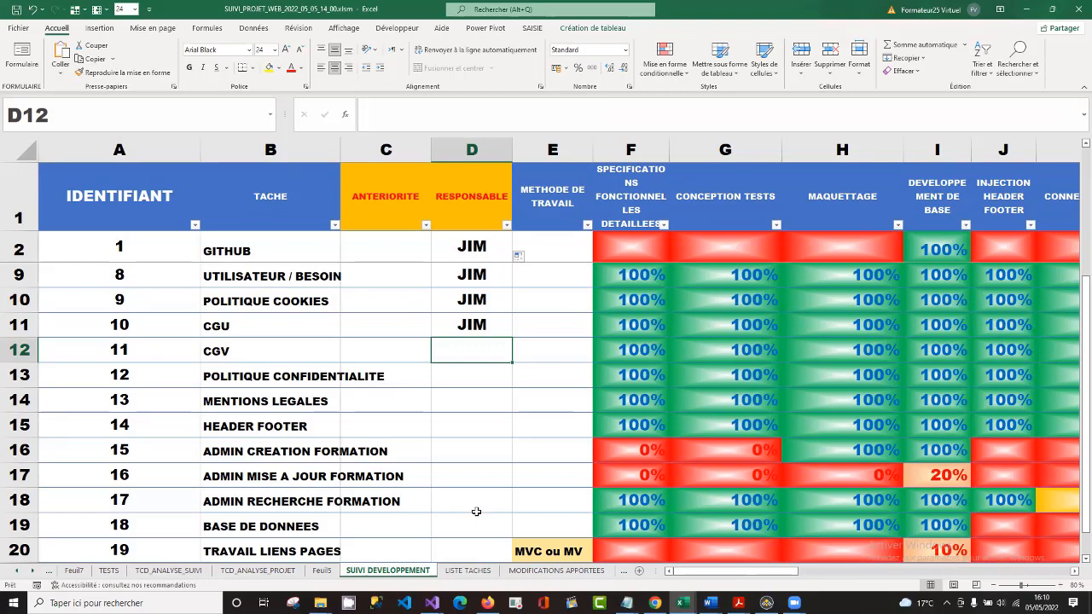
{"action": "type", "text": "ANDRE"}
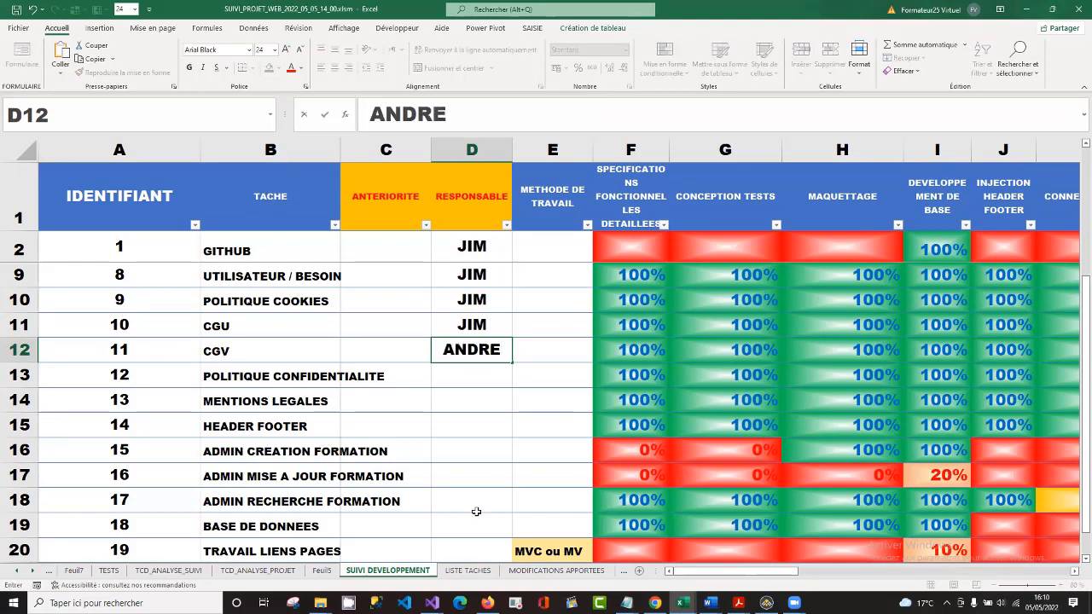
{"action": "key", "text": "Return"}
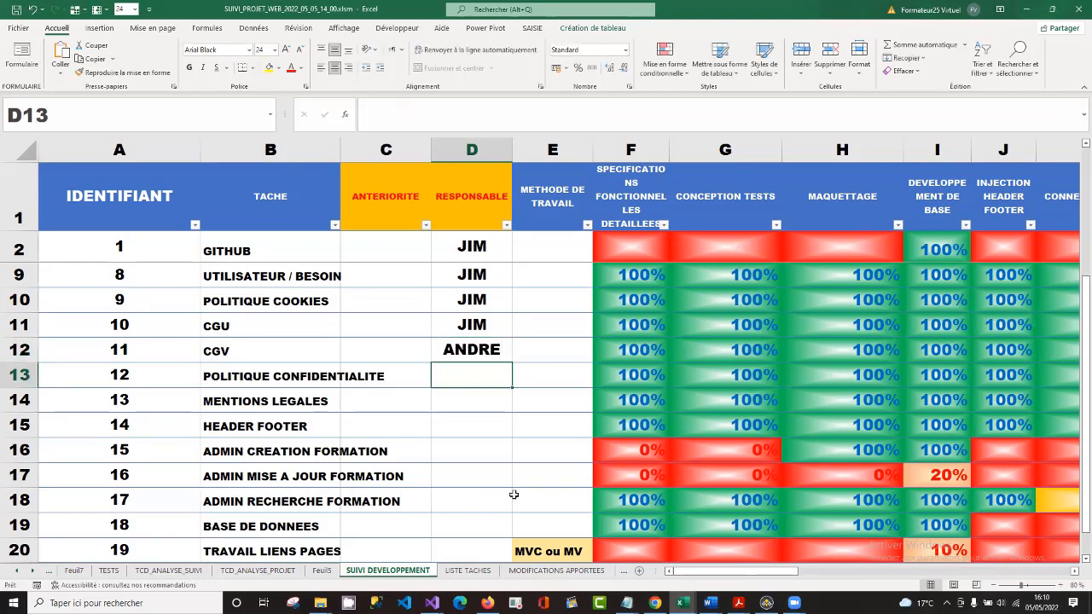
{"action": "key", "text": "Up"}
{"action": "left_click_drag", "start_coordinate": [510, 361], "coordinate": [500, 478]}
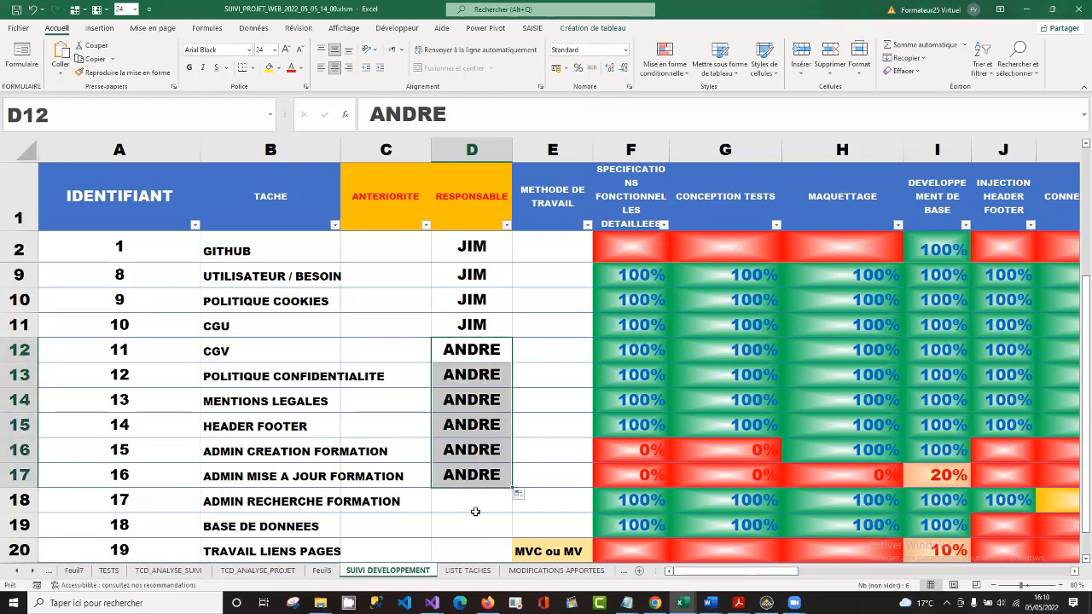
Enter a third team member's name as RESPONSABLE for ADMIN RECHERCHE FORMATION in D18 and fill it down through TRAVAIL LIENS PAGES in D20.
{"action": "left_click", "coordinate": [471, 507]}
{"action": "key", "text": "Down"}
{"action": "key", "text": "Down"}
{"action": "key", "text": "Down"}
{"action": "scroll", "coordinate": [475, 511], "scroll_direction": "down", "scroll_amount": 1}
{"action": "key", "text": "Up"}
{"action": "key", "text": "Up"}
{"action": "key", "text": "Up"}
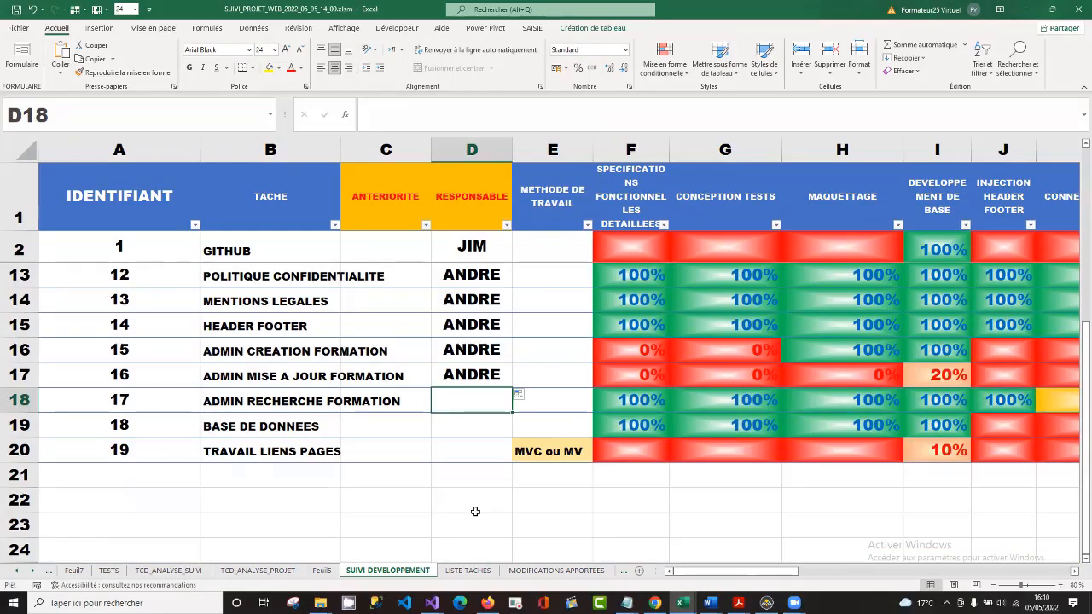
{"action": "type", "text": "RENE"}
{"action": "key", "text": "Return"}
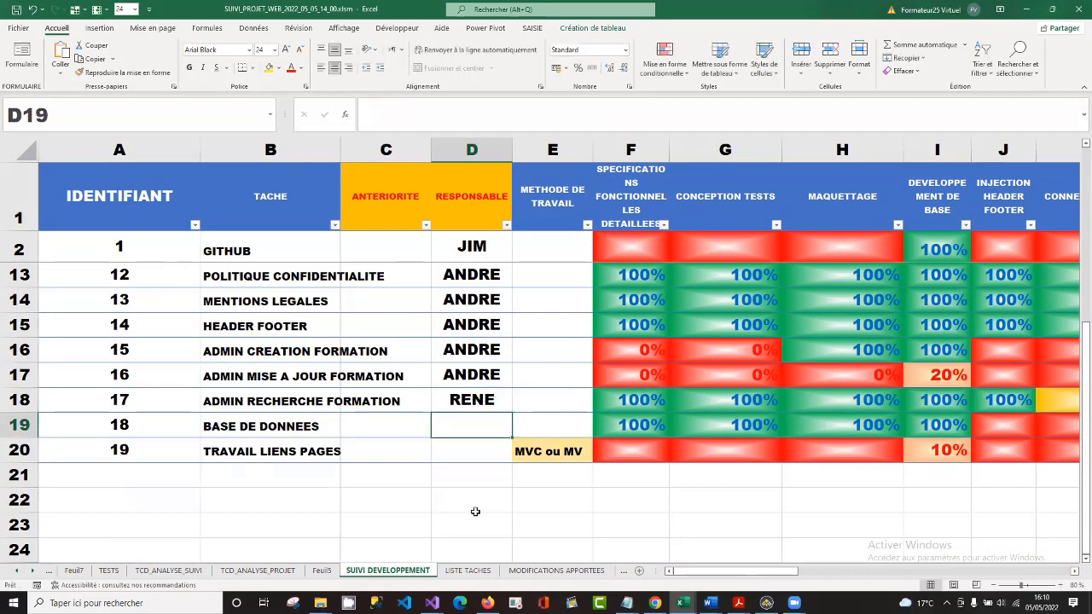
{"action": "left_click", "coordinate": [472, 394]}
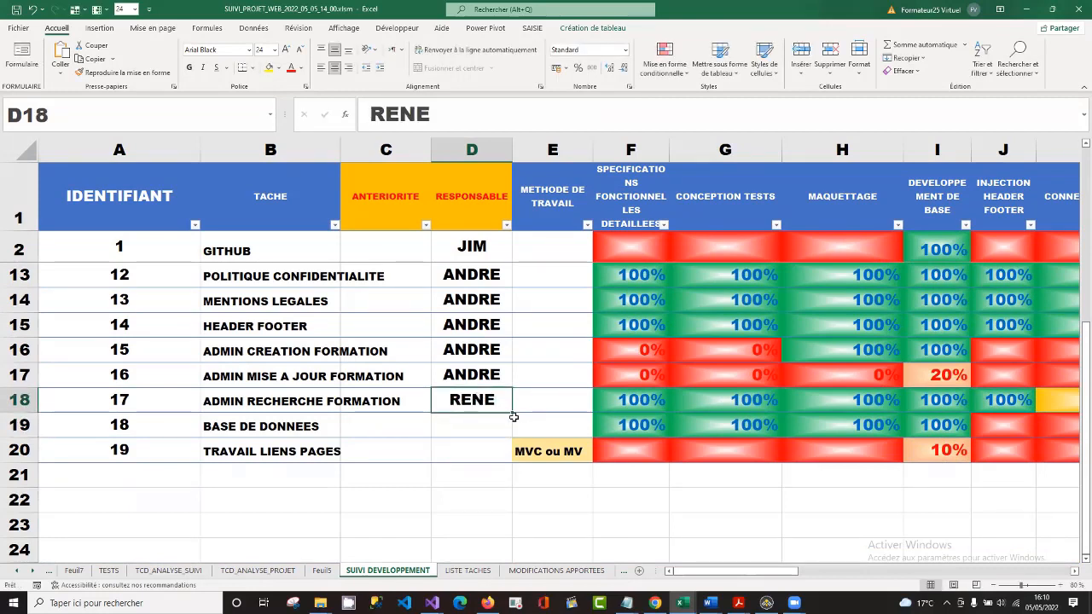
{"action": "left_click_drag", "start_coordinate": [513, 414], "coordinate": [510, 458]}
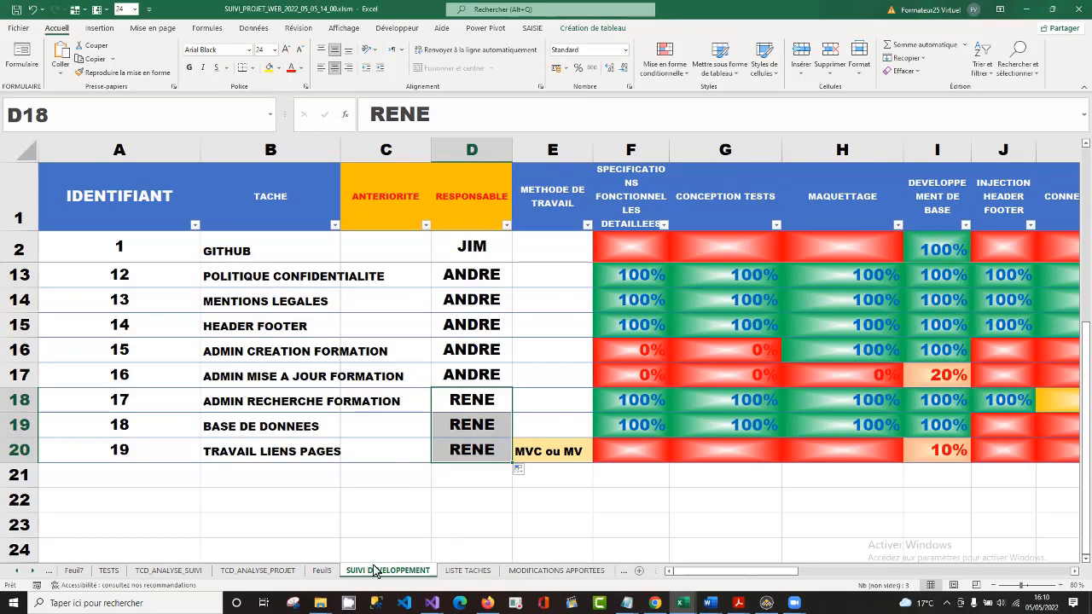
Refresh all the workbook's data from the pivot table on Feuil5.
{"action": "left_click", "coordinate": [322, 570]}
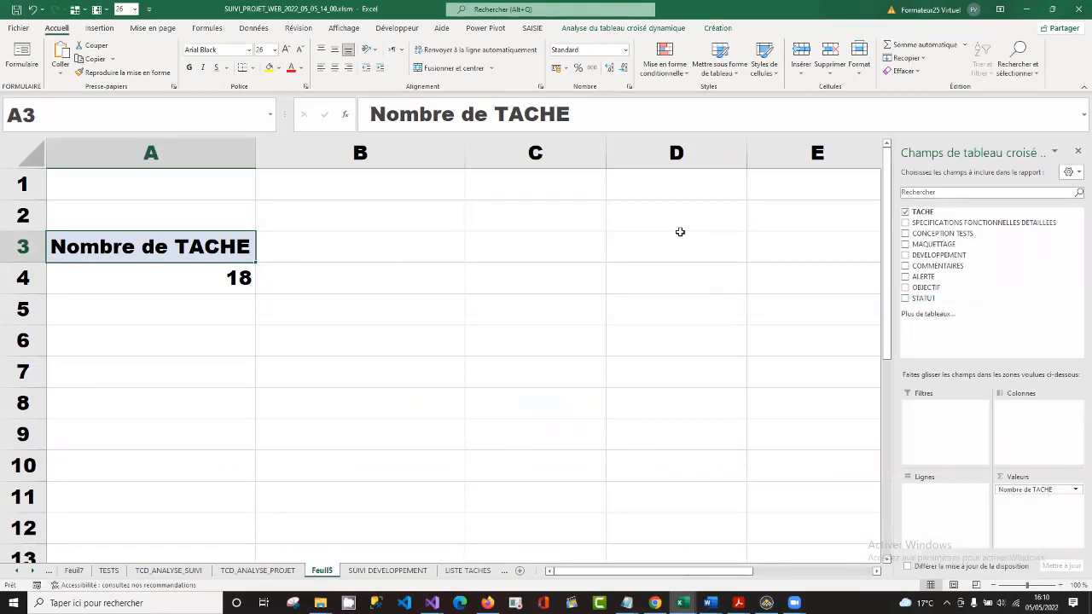
{"action": "left_click", "coordinate": [619, 29]}
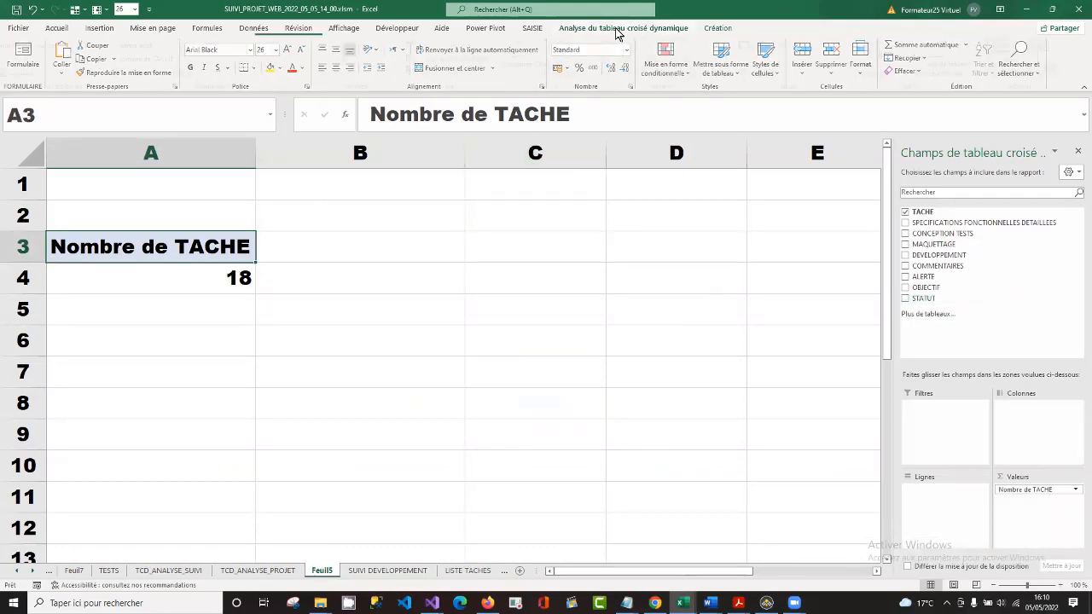
{"action": "left_click", "coordinate": [523, 69]}
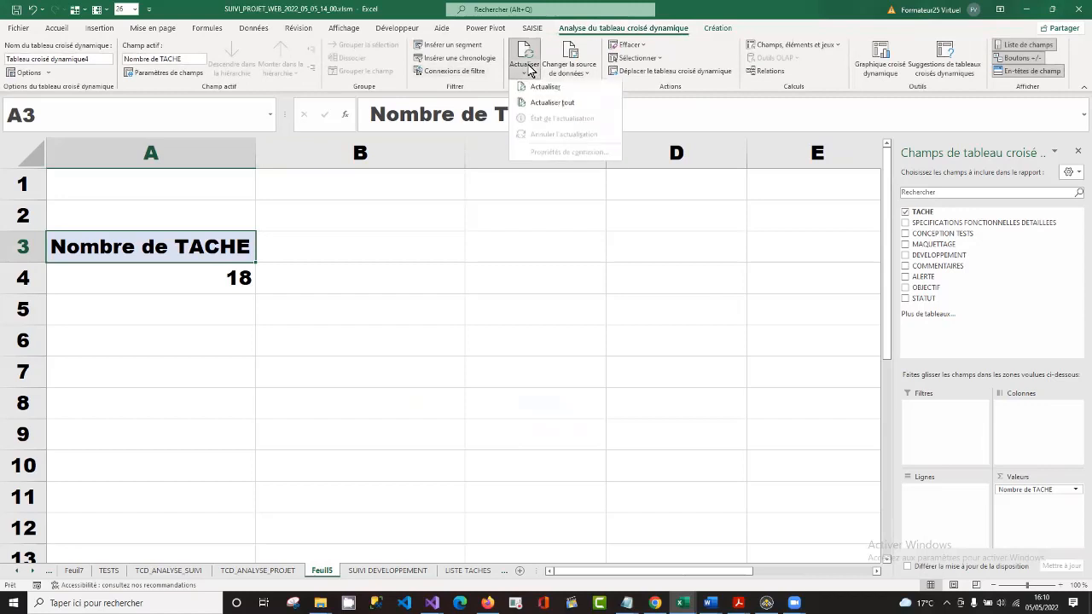
{"action": "left_click", "coordinate": [568, 106]}
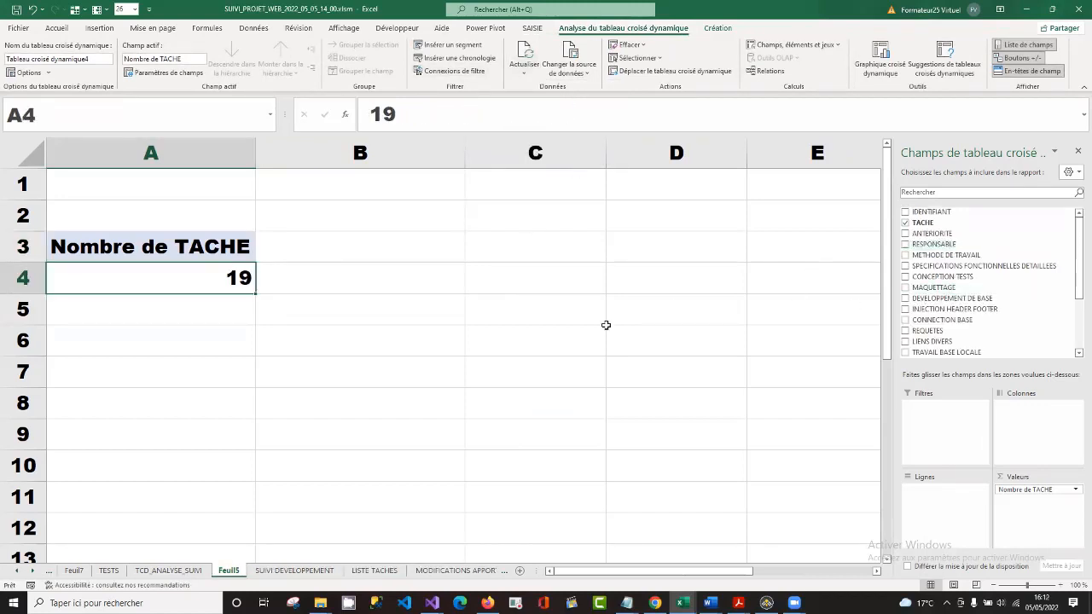
Add RESPONSABLE to the pivot table's rows and move TACHE from the values to the rows beneath it.
{"action": "left_click", "coordinate": [905, 246]}
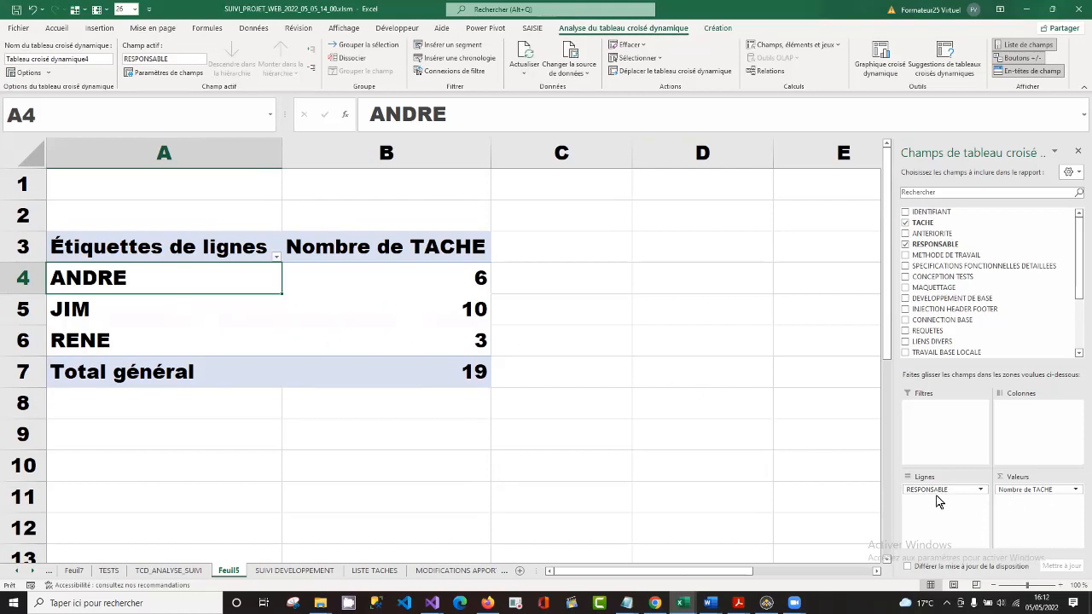
{"action": "left_click", "coordinate": [1052, 491]}
{"action": "left_click_drag", "start_coordinate": [1052, 490], "coordinate": [954, 521]}
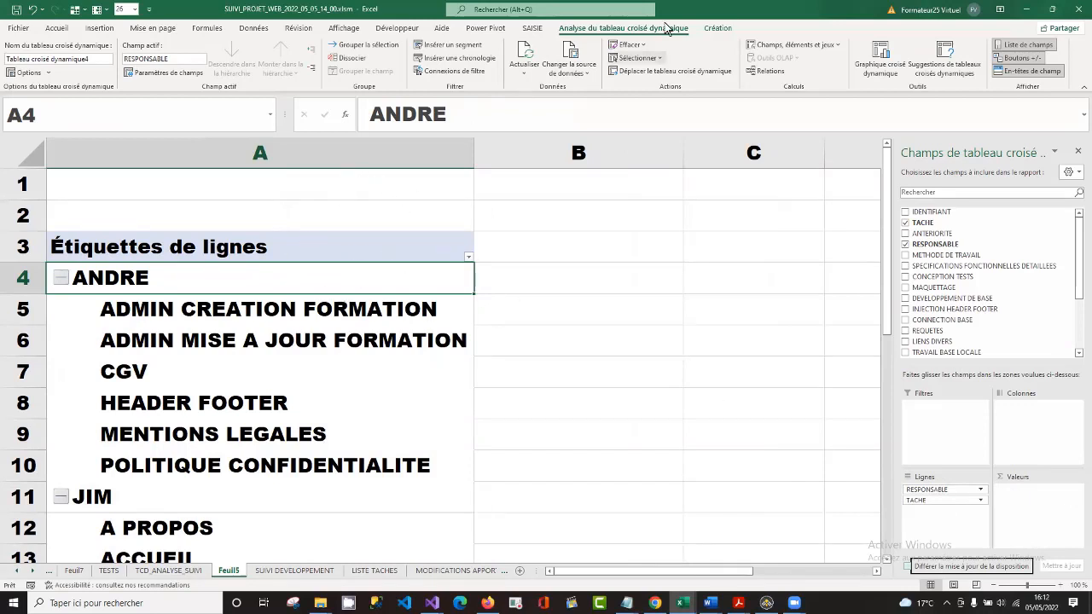
Insert a RESPONSABLE slicer beside the pivot table over column B and filter on the first listed team member.
{"action": "left_click", "coordinate": [452, 44]}
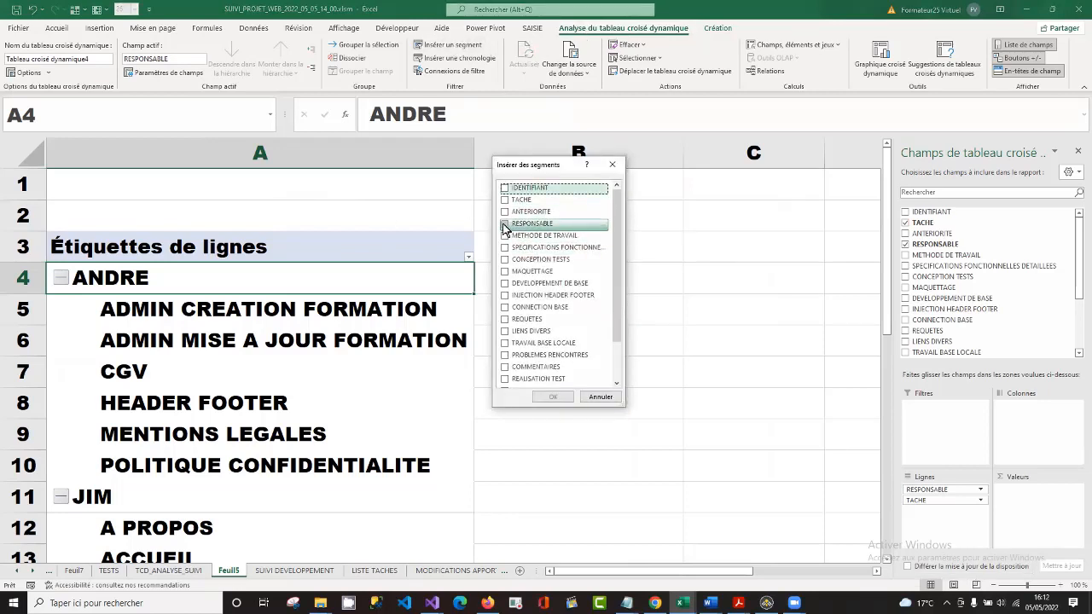
{"action": "left_click", "coordinate": [504, 224]}
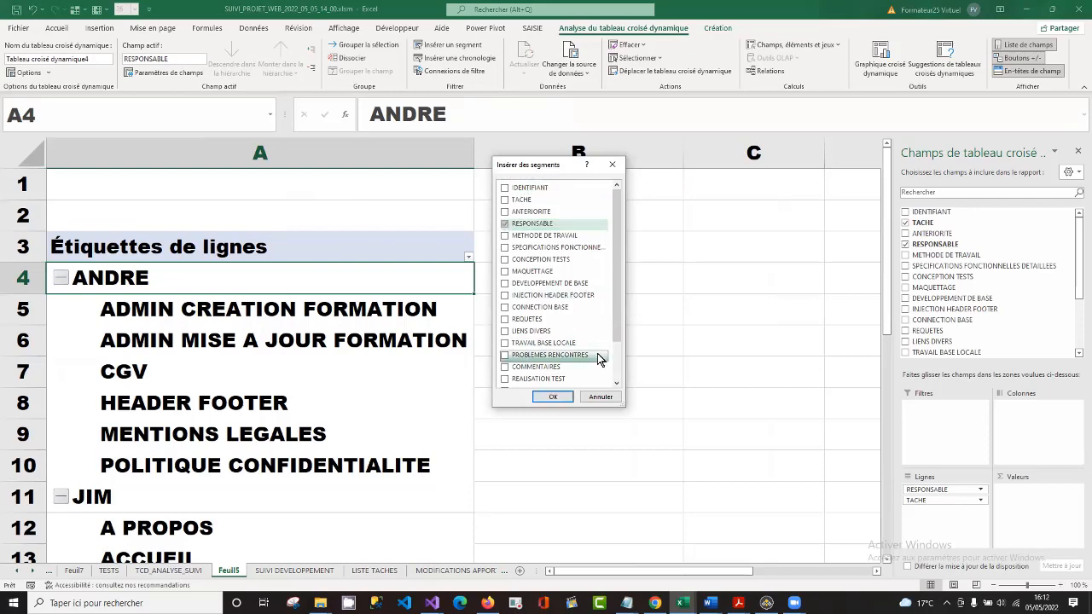
{"action": "left_click", "coordinate": [559, 397]}
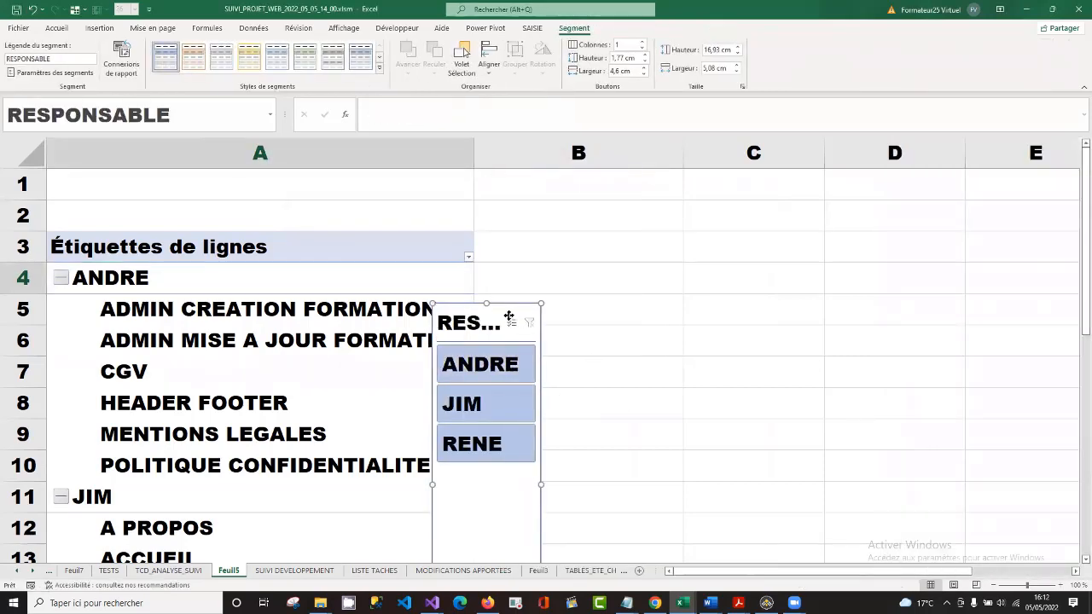
{"action": "left_click_drag", "start_coordinate": [500, 318], "coordinate": [629, 184]}
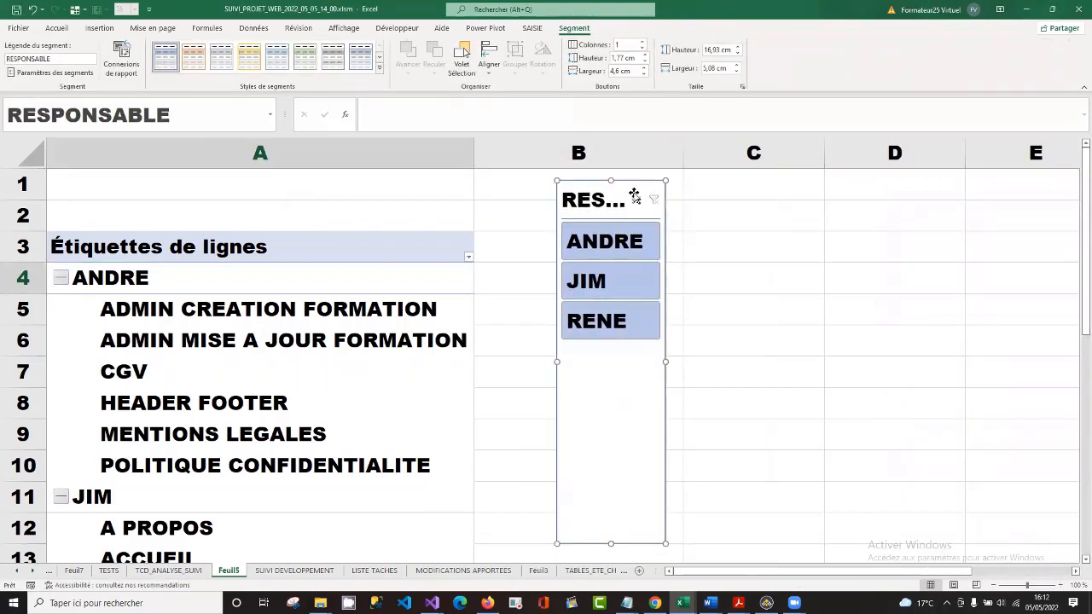
{"action": "left_click", "coordinate": [616, 255]}
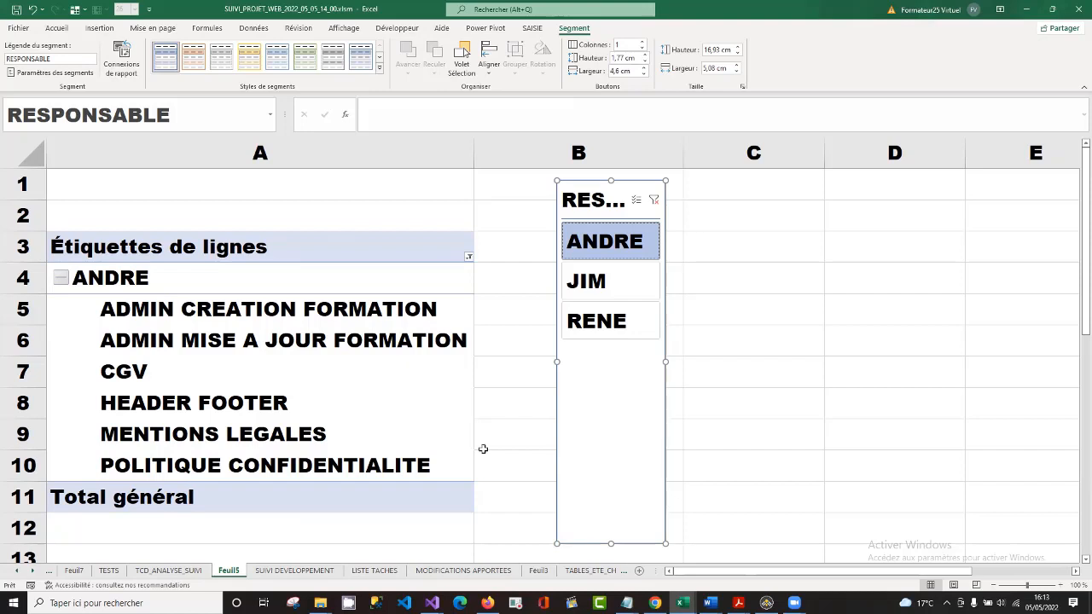
Insert a table column between RESPONSABLE and METHODE DE TRAVAIL on the SUIVI DEVELOPPEMENT sheet.
{"action": "left_click", "coordinate": [316, 575]}
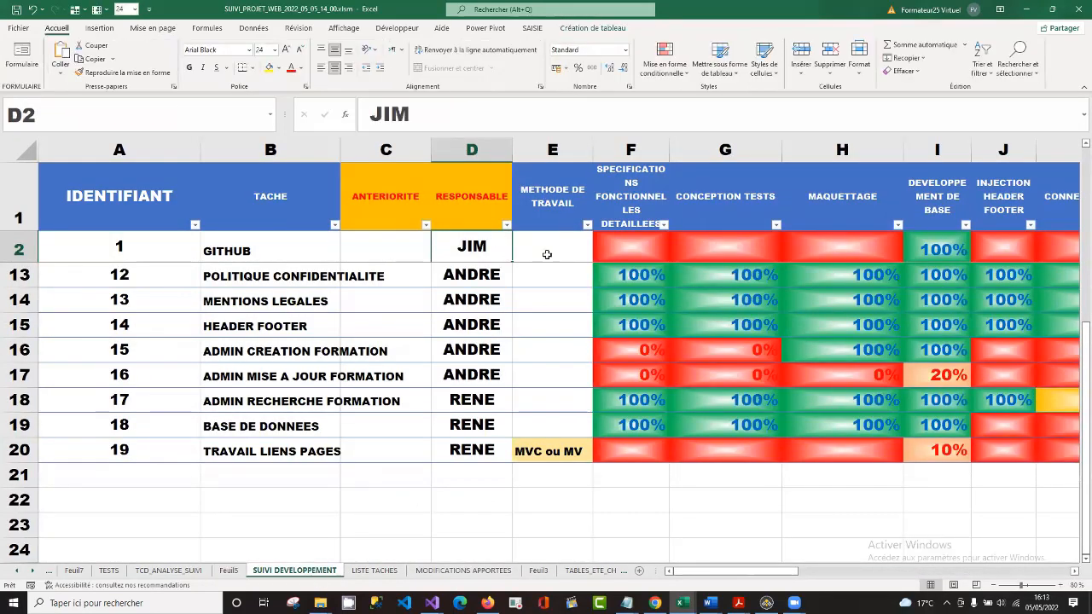
{"action": "left_click", "coordinate": [541, 295]}
{"action": "key", "text": "Up"}
{"action": "key", "text": "Up"}
{"action": "key", "text": "Up"}
{"action": "key", "text": "Up"}
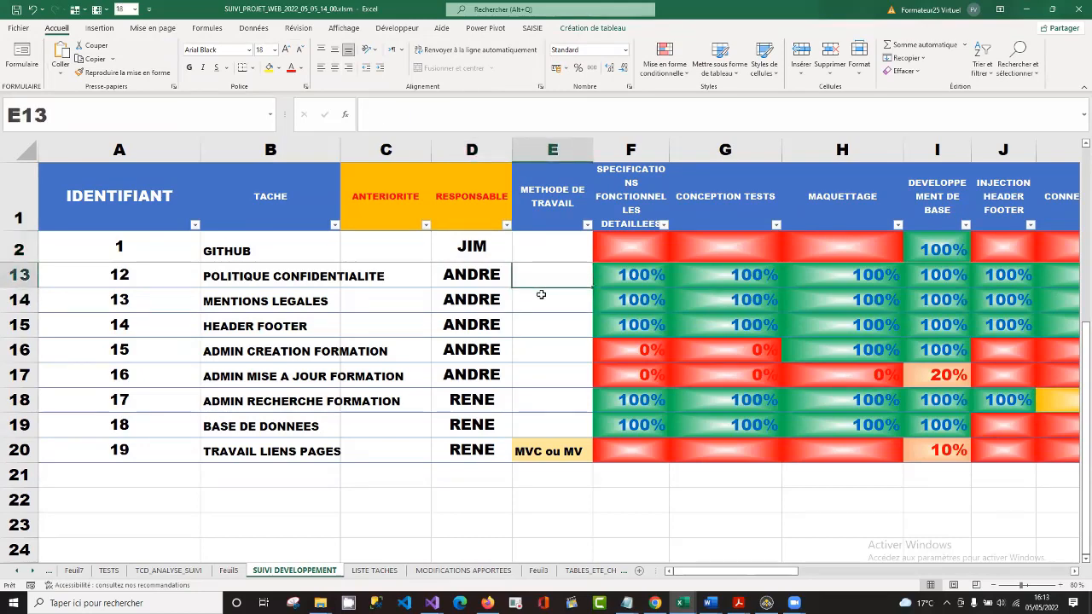
{"action": "key", "text": "Up"}
{"action": "key", "text": "Up"}
{"action": "key", "text": "Up"}
{"action": "key", "text": "Up"}
{"action": "key", "text": "Up"}
{"action": "key", "text": "Up"}
{"action": "key", "text": "Up"}
{"action": "key", "text": "Up"}
{"action": "key", "text": "Up"}
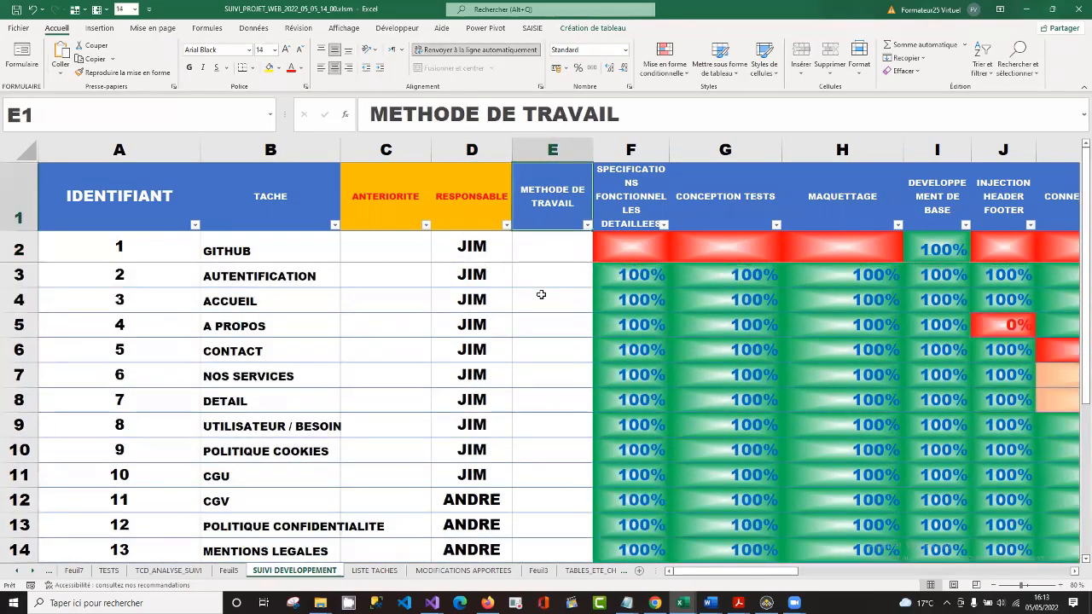
{"action": "key", "text": "Down"}
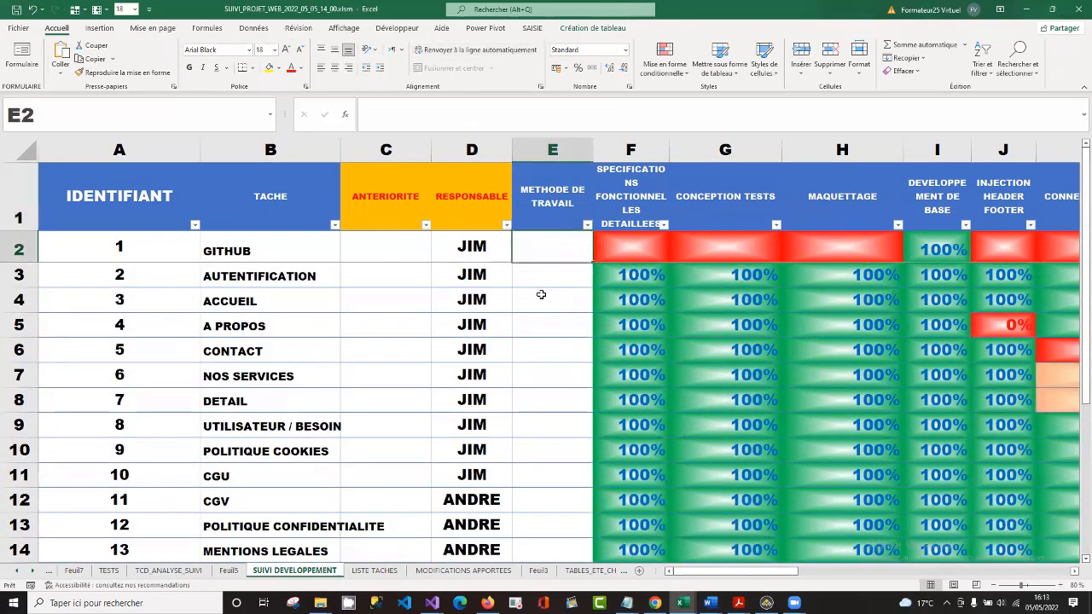
{"action": "right_click", "coordinate": [550, 247]}
{"action": "mouse_move", "coordinate": [650, 384]}
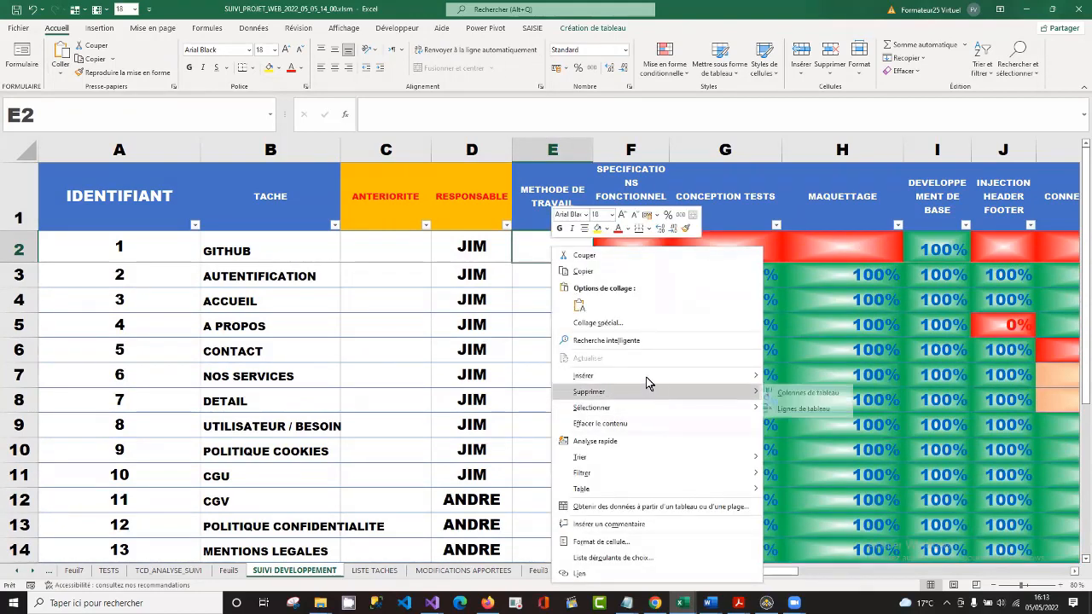
{"action": "left_click", "coordinate": [824, 379]}
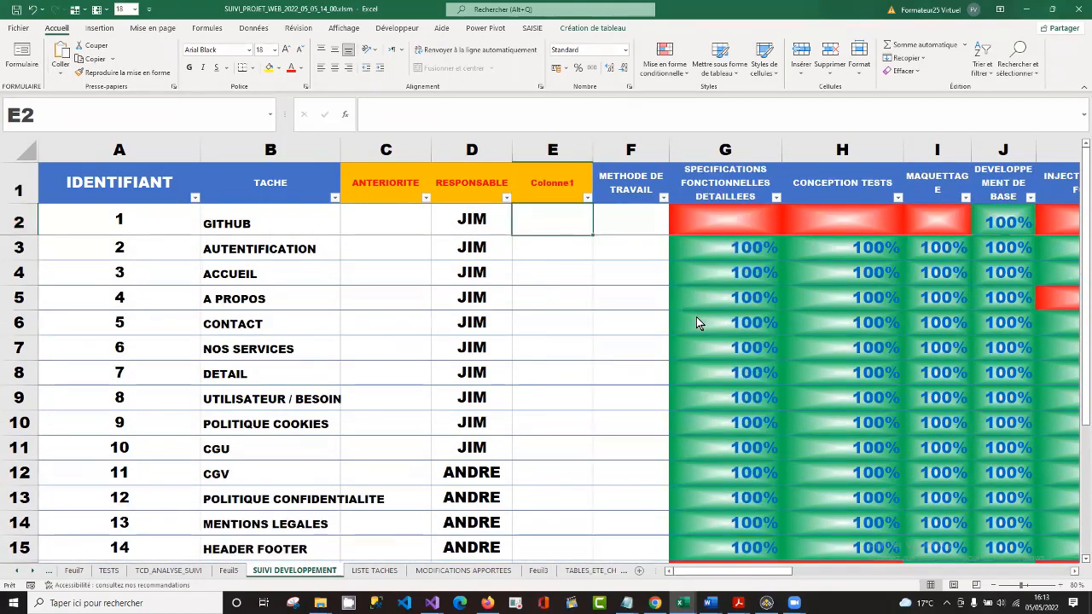
Name the new table column DUREE in cell E1.
{"action": "left_click", "coordinate": [522, 183]}
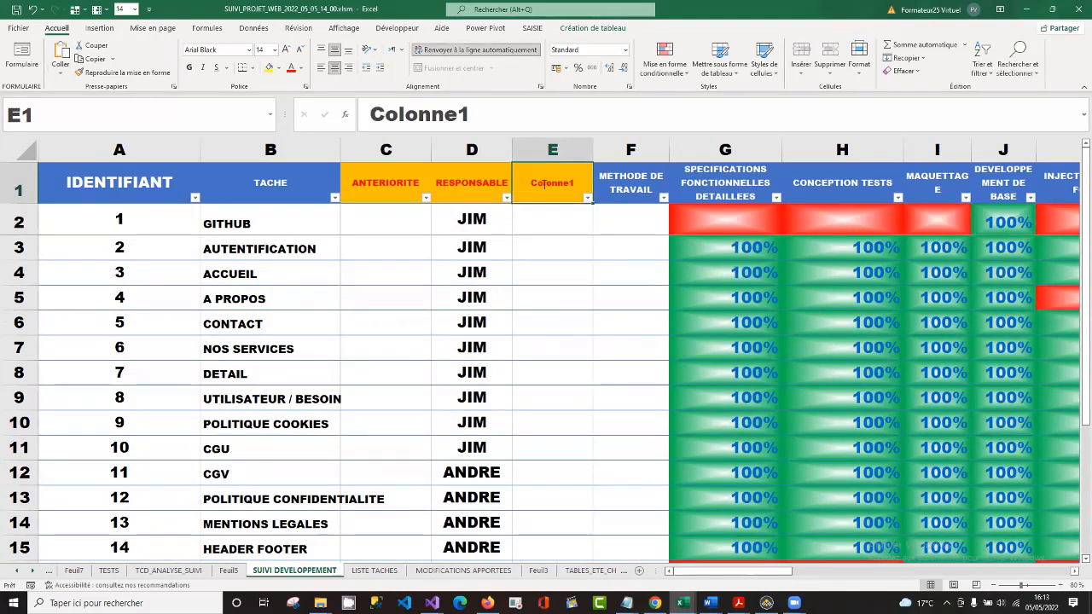
{"action": "type", "text": "DUREE"}
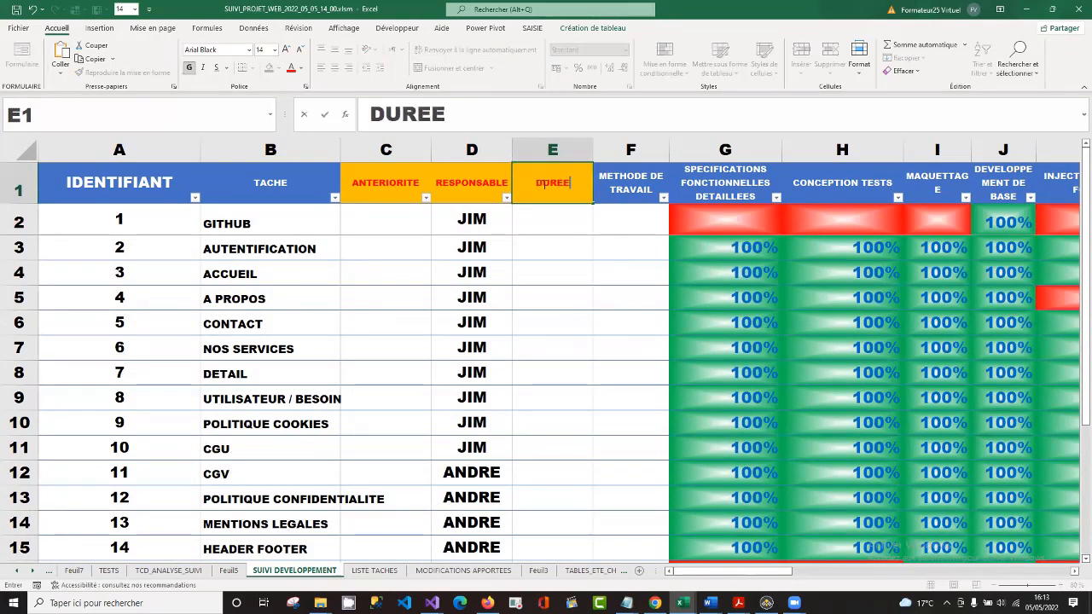
{"action": "key", "text": "Return"}
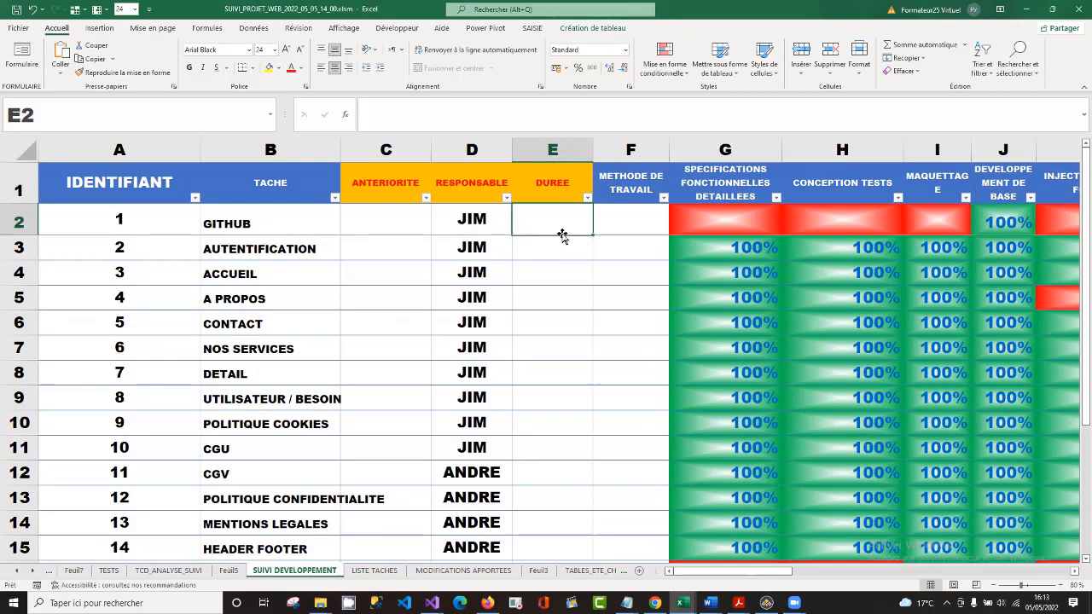
Enter the durations 2, 3, 1 and 2 in E2:E5 for the tasks GITHUB through A PROPOS.
{"action": "type", "text": "2"}
{"action": "key", "text": "Return"}
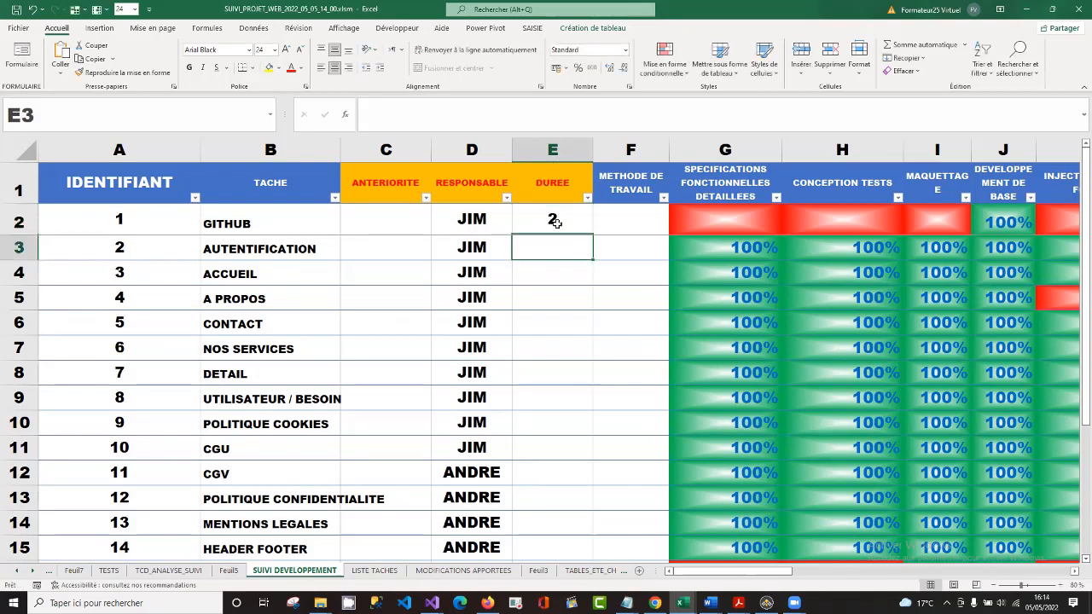
{"action": "type", "text": "3"}
{"action": "key", "text": "Return"}
{"action": "type", "text": "1"}
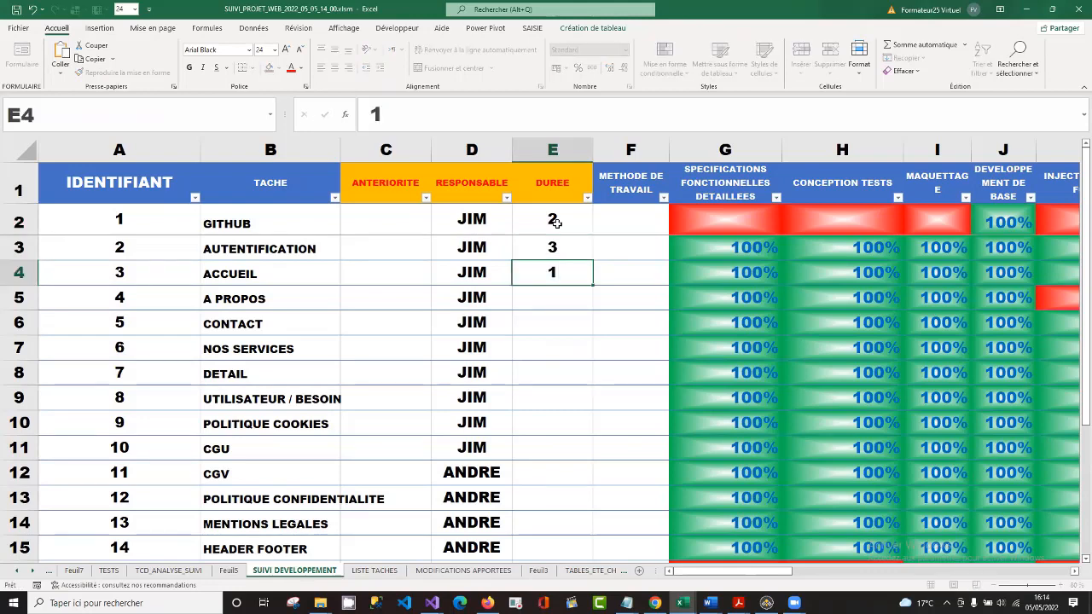
{"action": "key", "text": "Return"}
{"action": "type", "text": "2"}
{"action": "key", "text": "Return"}
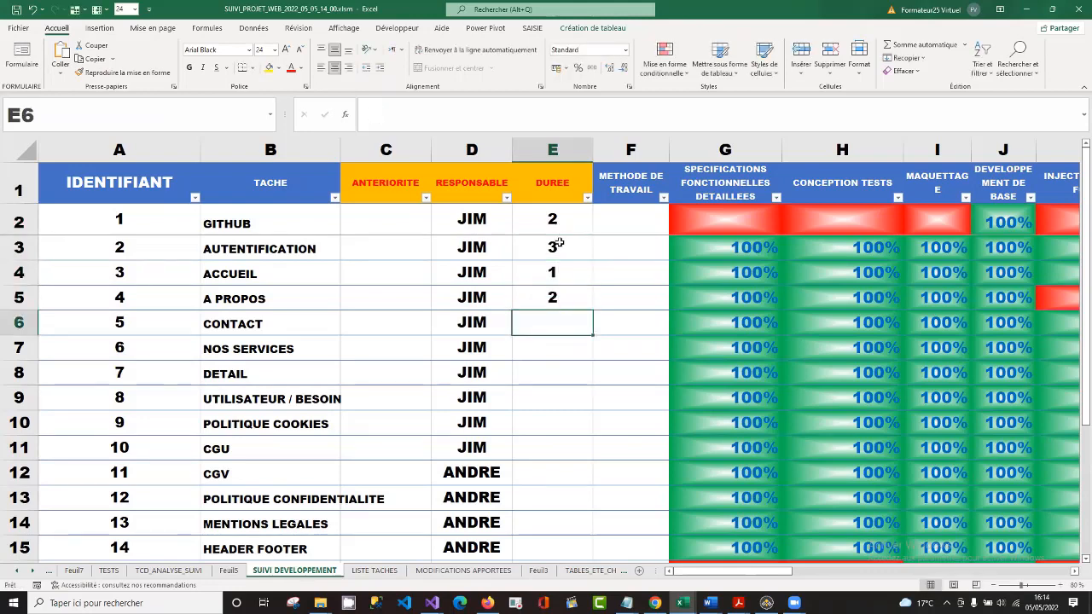
Copy the durations in E2:E4 into E6:E8, E9:E11 and E12:E14, covering CONTACT through MENTIONS LEGALES.
{"action": "left_click_drag", "start_coordinate": [554, 223], "coordinate": [554, 271]}
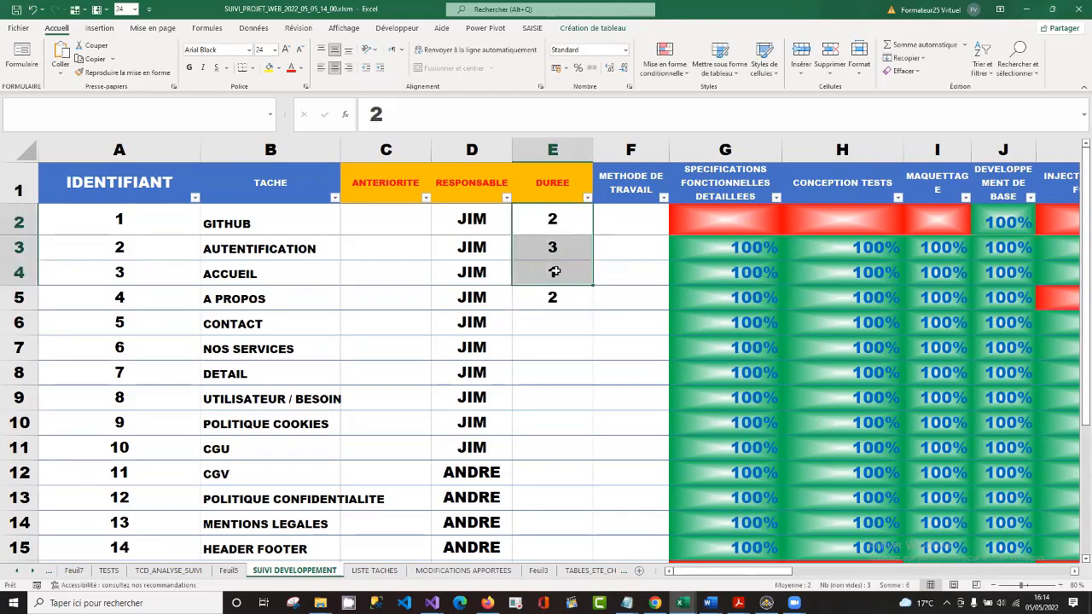
{"action": "key", "text": "ctrl+c"}
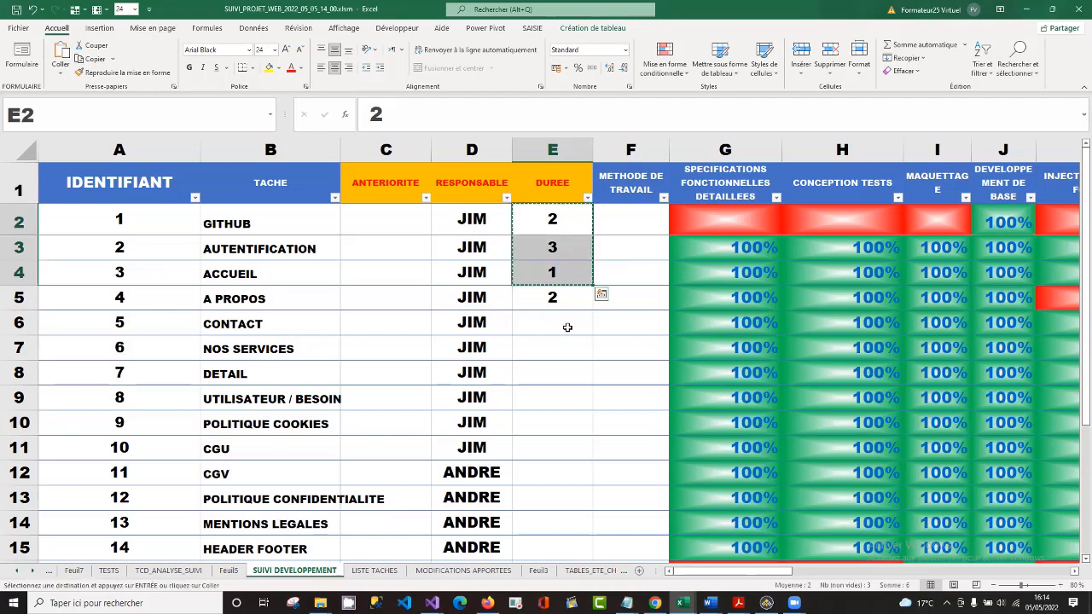
{"action": "left_click", "coordinate": [566, 326]}
{"action": "key", "text": "ctrl+v"}
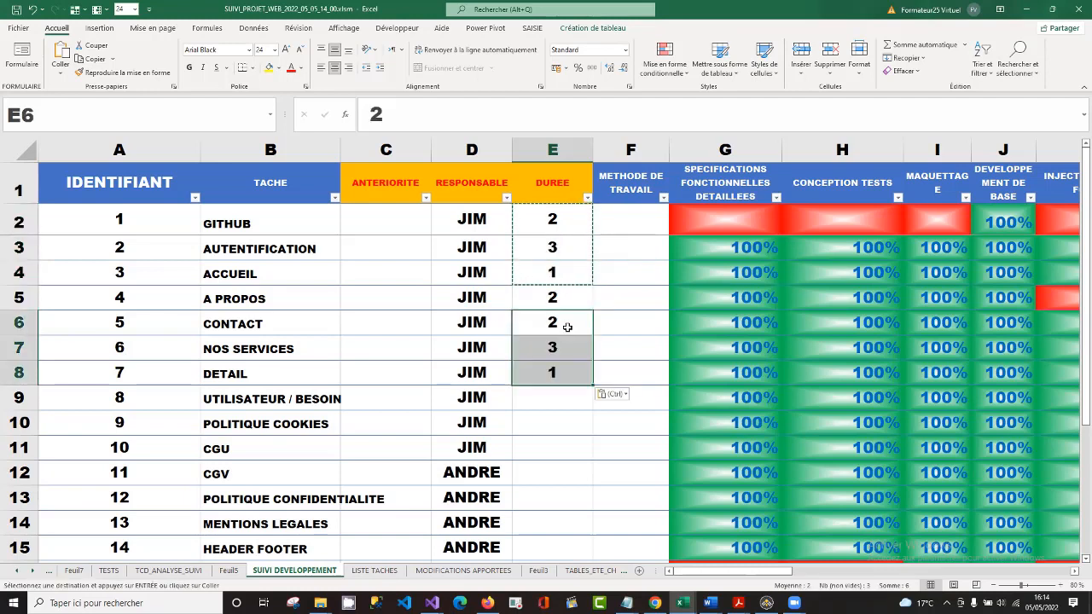
{"action": "left_click", "coordinate": [566, 401]}
{"action": "key", "text": "ctrl+v"}
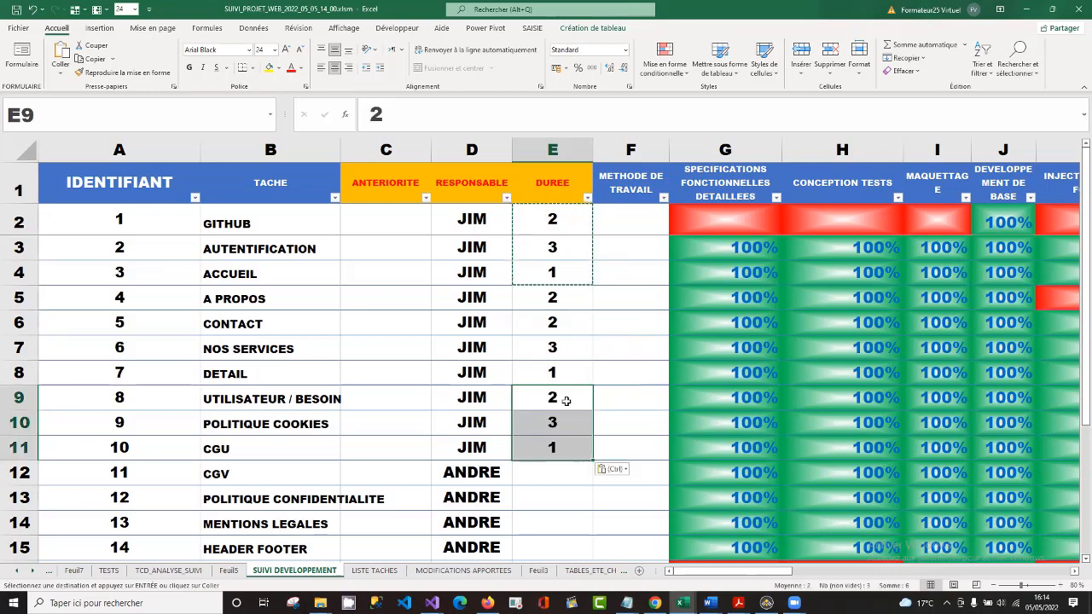
{"action": "left_click", "coordinate": [557, 472]}
{"action": "key", "text": "ctrl+v"}
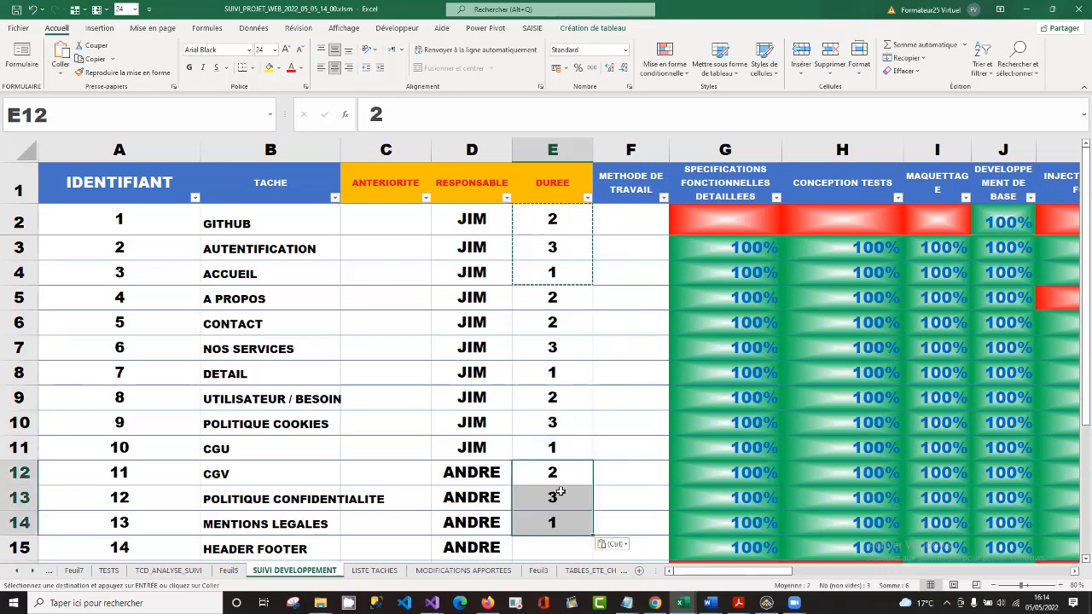
Paste the copied durations into E15:E17 for HEADER FOOTER through ADMIN MISE A JOUR FORMATION.
{"action": "key", "text": "Down"}
{"action": "key", "text": "Down"}
{"action": "key", "text": "Down"}
{"action": "key", "text": "Down"}
{"action": "key", "text": "Down"}
{"action": "key", "text": "Down"}
{"action": "key", "text": "Down"}
{"action": "key", "text": "Down"}
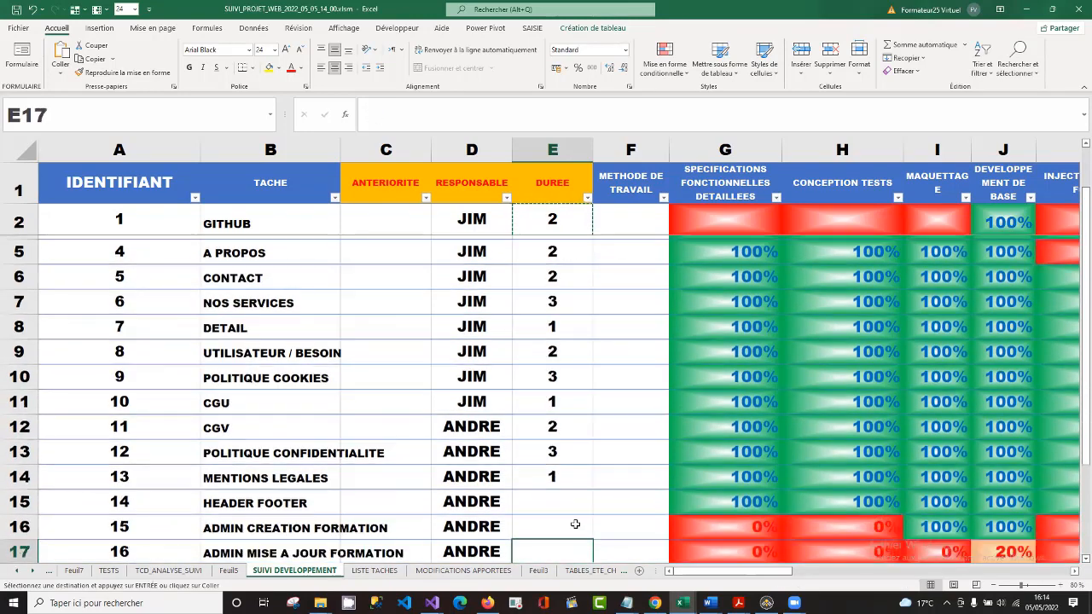
{"action": "key", "text": "Up"}
{"action": "key", "text": "Up"}
{"action": "key", "text": "Up"}
{"action": "key", "text": "Up"}
{"action": "key", "text": "Up"}
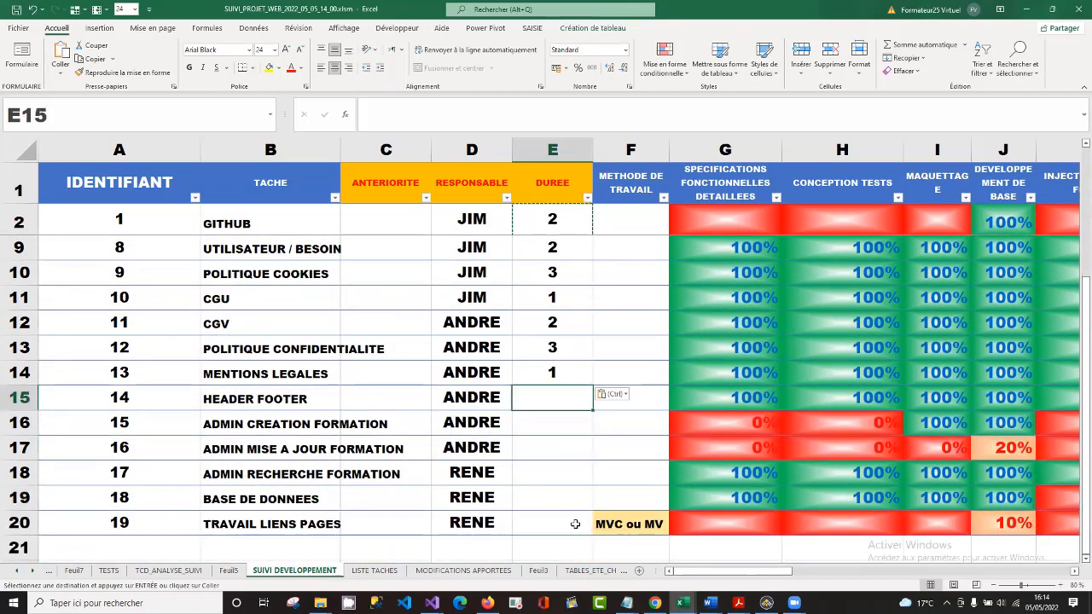
{"action": "key", "text": "ctrl+v"}
{"action": "key", "text": "Down"}
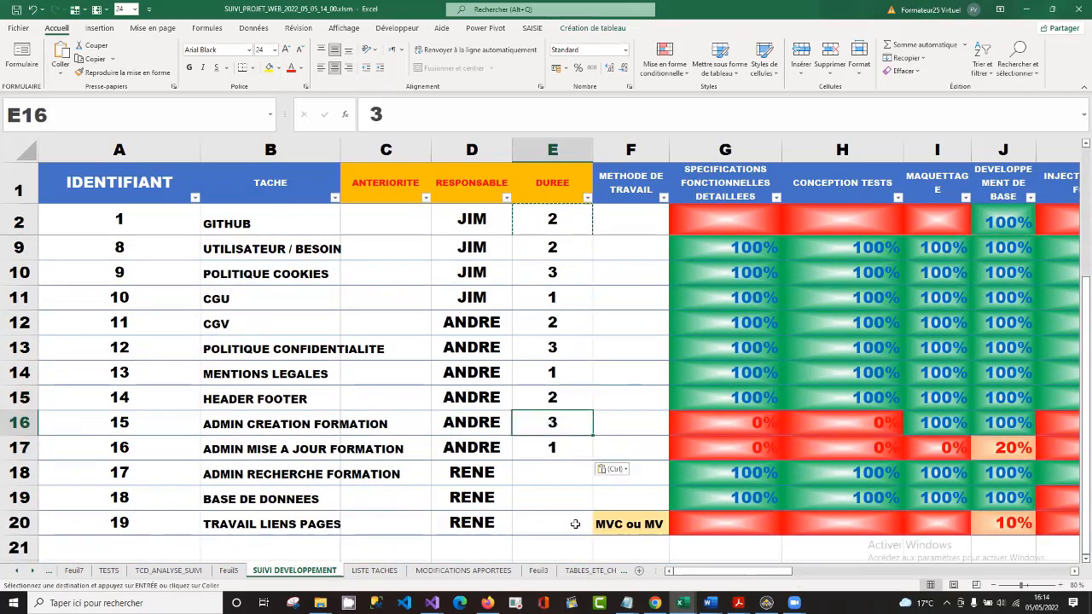
Paste the copied durations 2, 3 and 1 into E17:E19 and enter 1 in E20 for TRAVAIL LIENS PAGES.
{"action": "key", "text": "Down"}
{"action": "key", "text": "ctrl+v"}
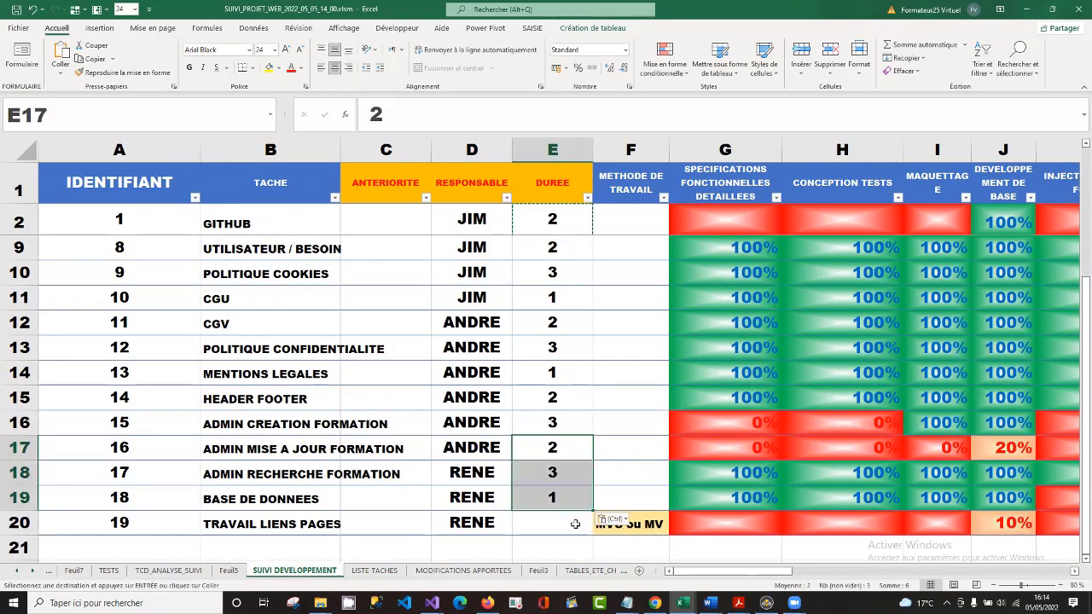
{"action": "key", "text": "Down"}
{"action": "key", "text": "Down"}
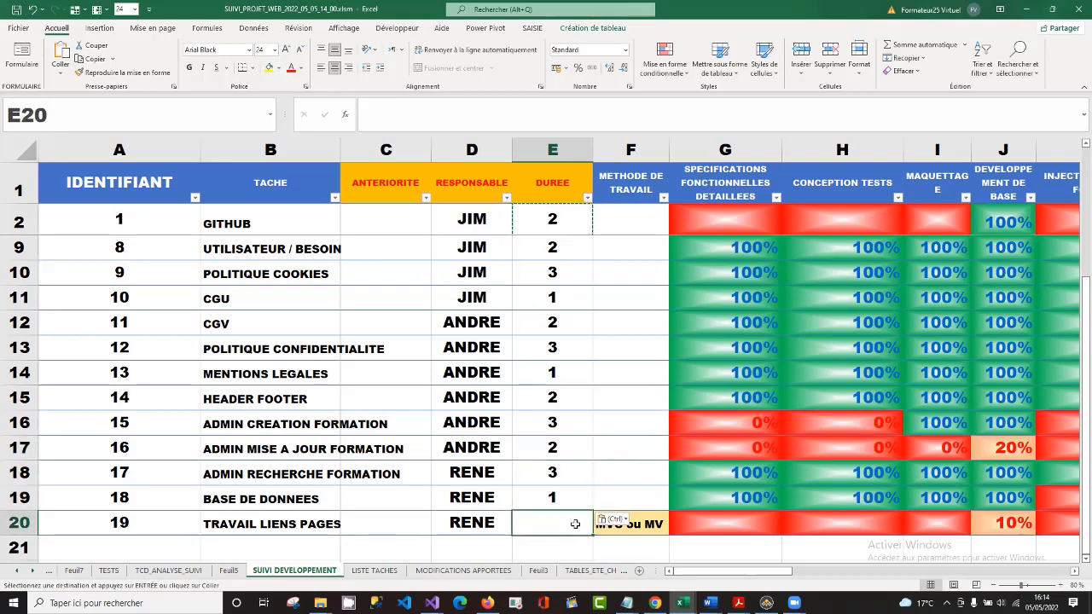
{"action": "type", "text": "1"}
{"action": "key", "text": "Return"}
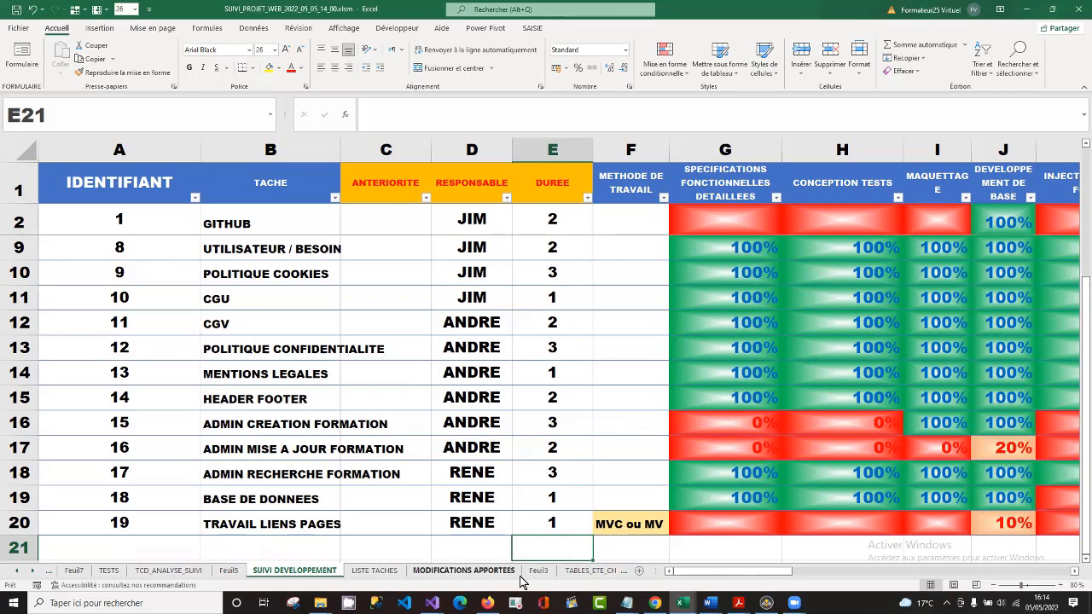
Refresh the pivot table on sheet Feuil5 and add the DUREE field to it as summed values.
{"action": "left_click", "coordinate": [228, 573]}
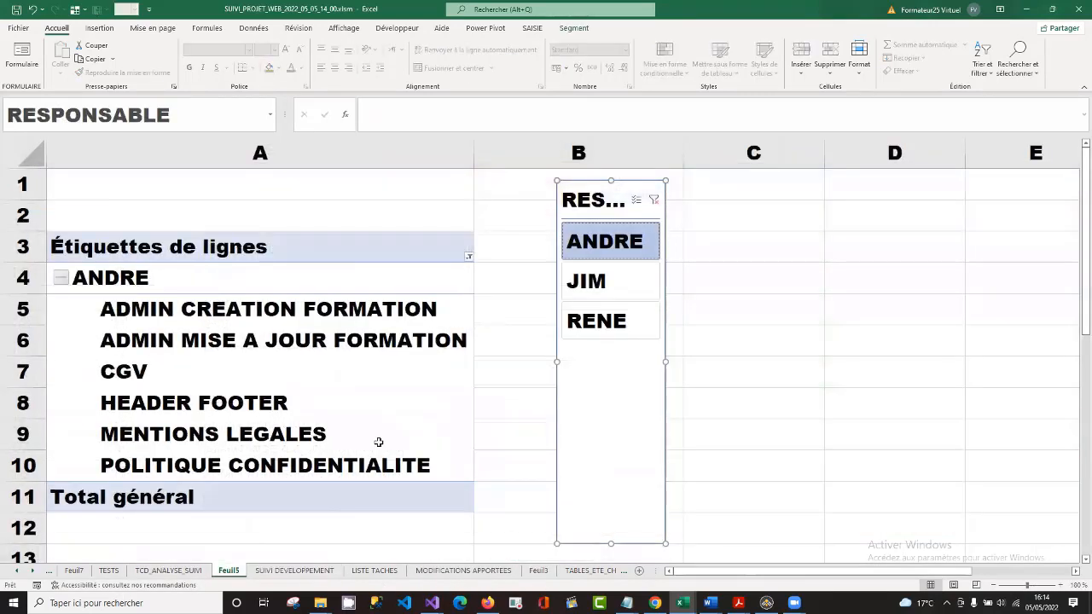
{"action": "left_click", "coordinate": [348, 342]}
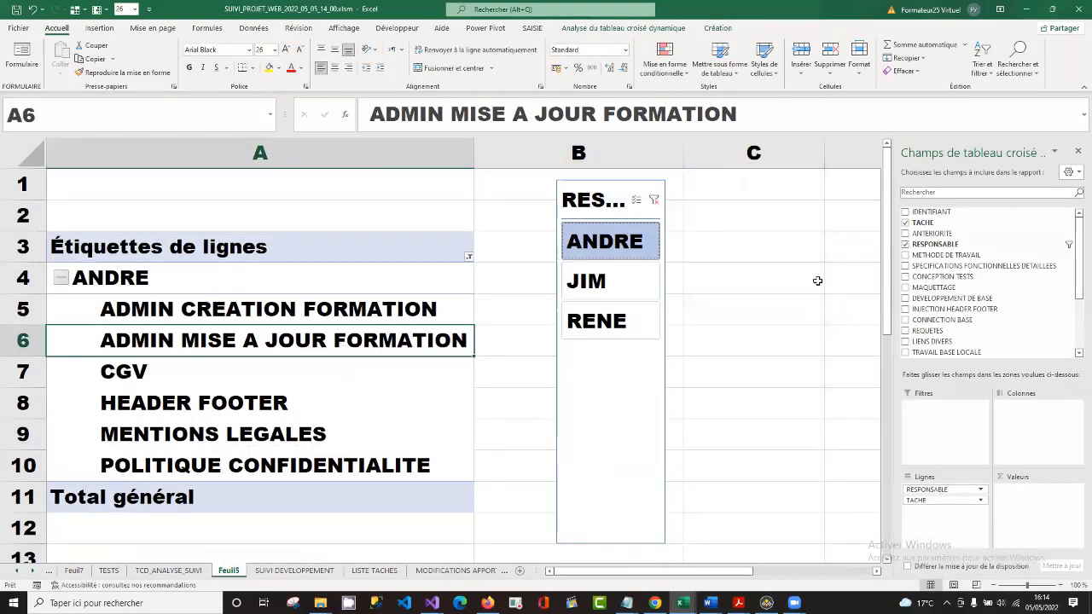
{"action": "left_click", "coordinate": [612, 28]}
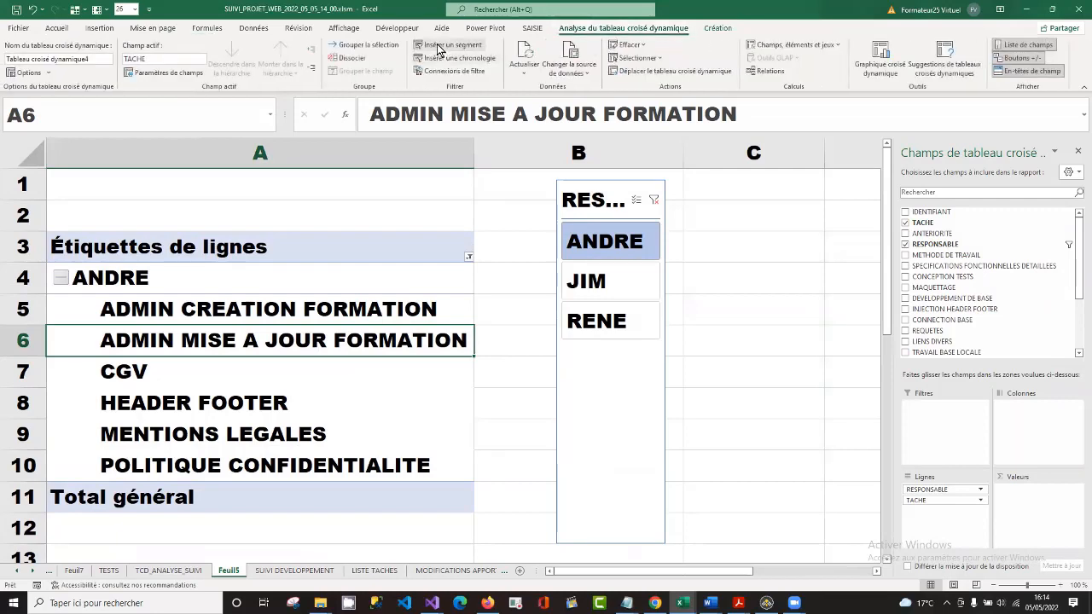
{"action": "left_click", "coordinate": [525, 68]}
{"action": "left_click", "coordinate": [553, 105]}
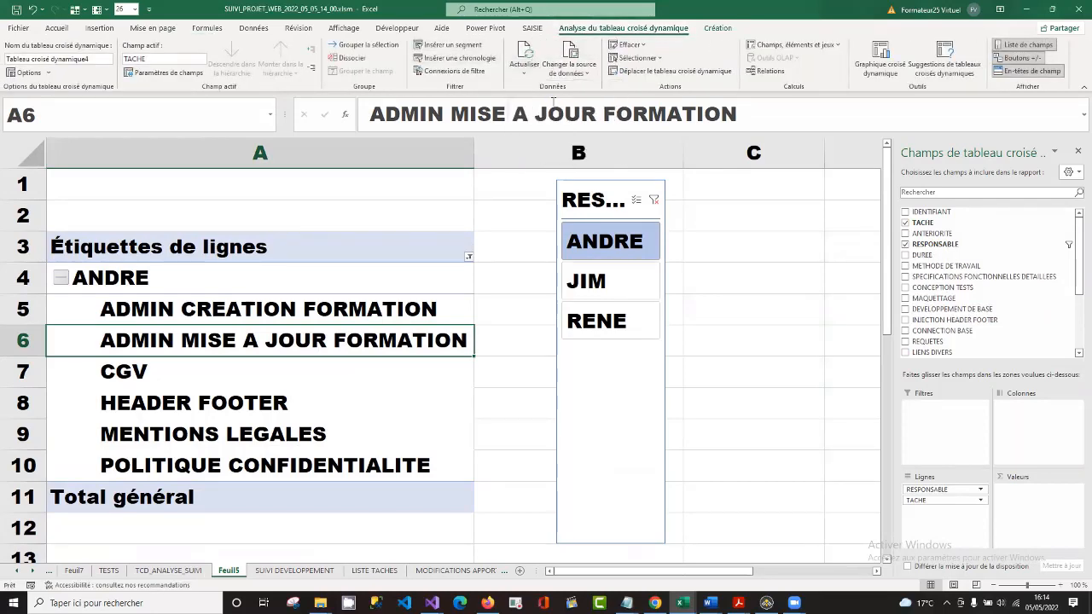
{"action": "left_click", "coordinate": [906, 255]}
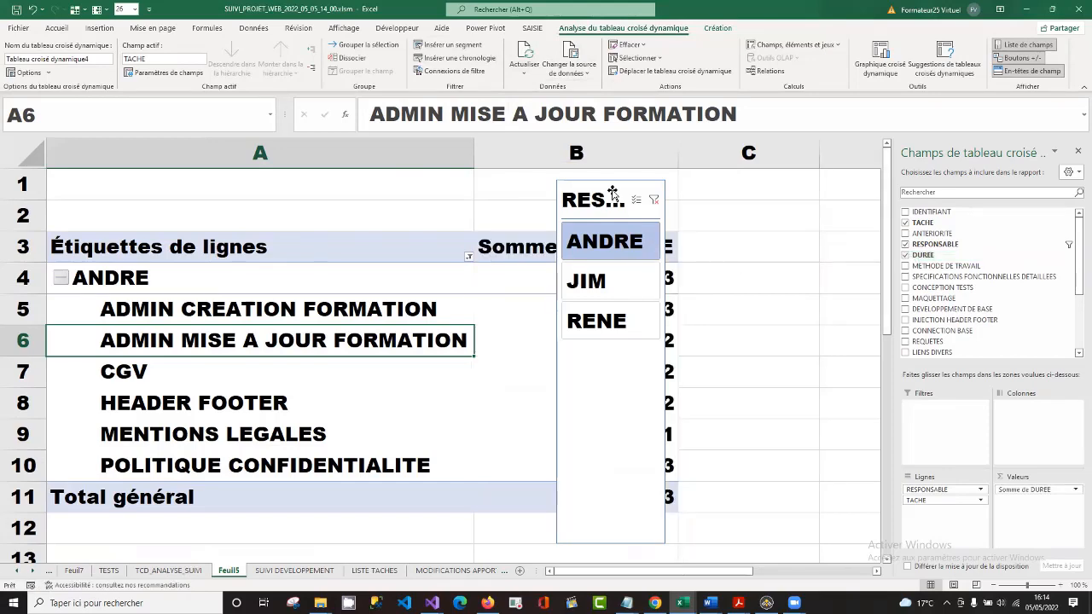
Move the RESPONSABLE slicer off the pivot table to column C and clear its filter.
{"action": "left_click_drag", "start_coordinate": [611, 191], "coordinate": [796, 193]}
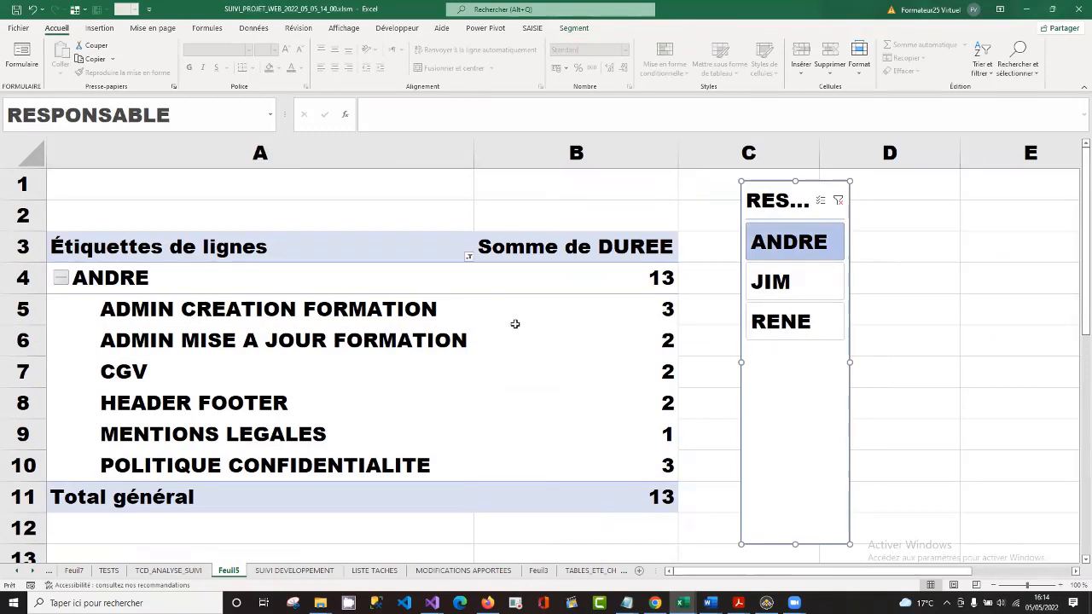
{"action": "left_click", "coordinate": [838, 202]}
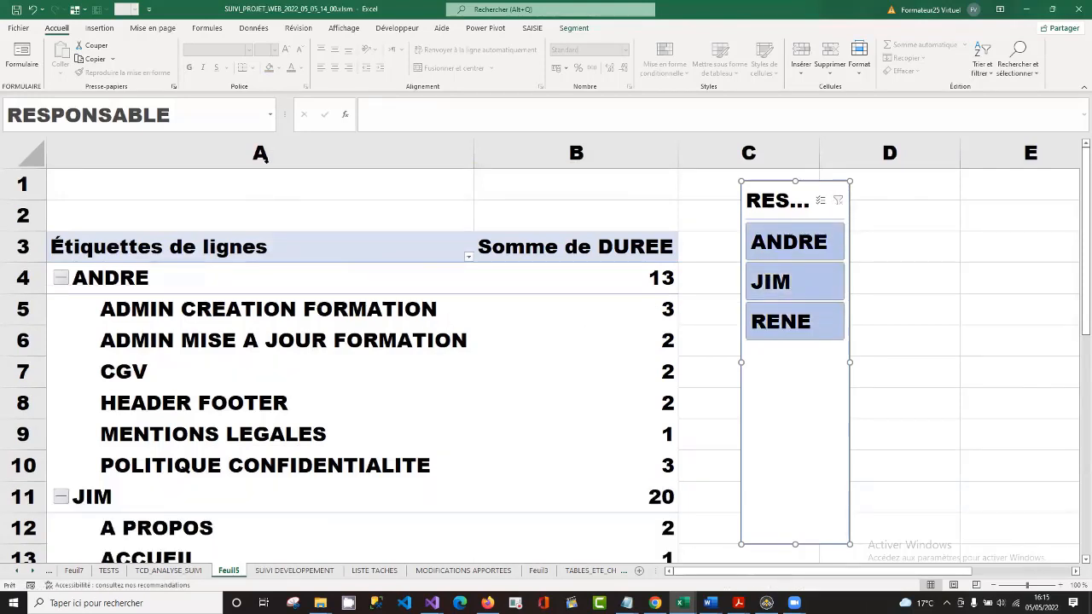
Show the Somme de DUREE values as a percentage of the grand total (% du total général).
{"action": "left_click", "coordinate": [642, 344]}
{"action": "right_click", "coordinate": [643, 346]}
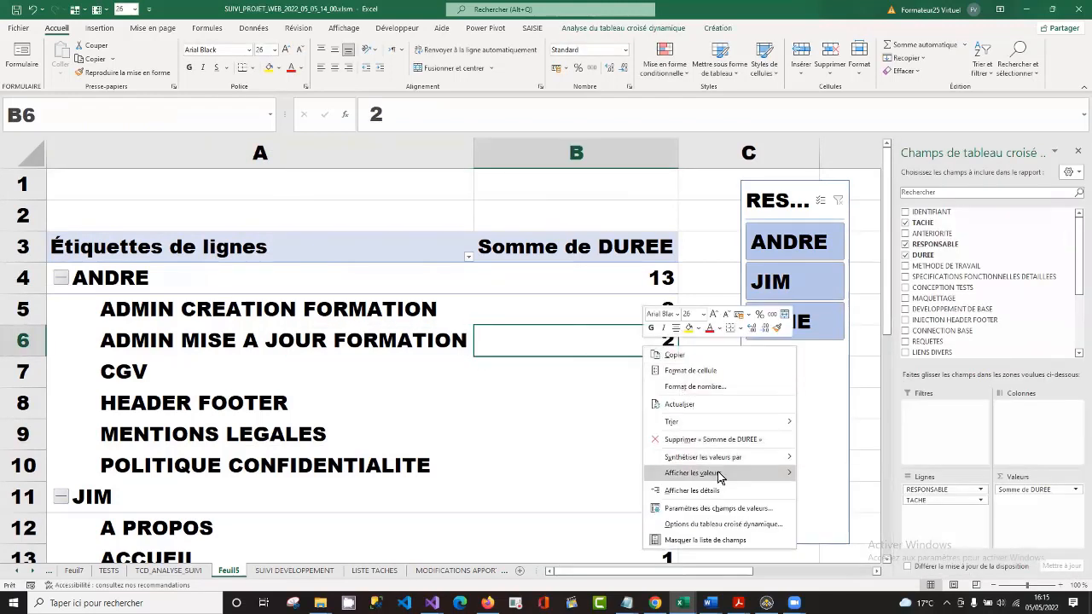
{"action": "mouse_move", "coordinate": [739, 479]}
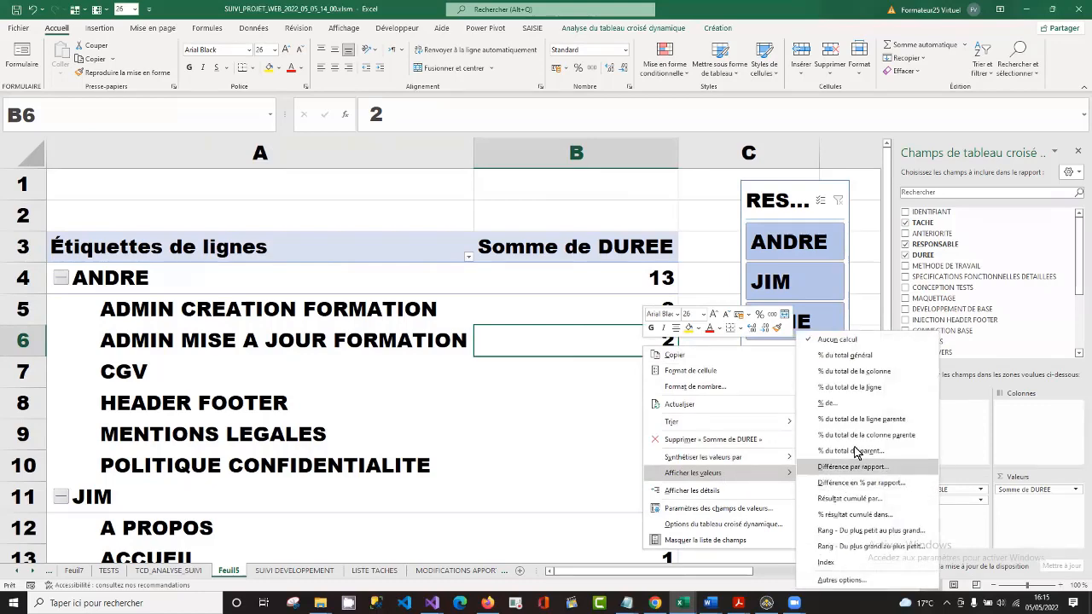
{"action": "left_click", "coordinate": [850, 356]}
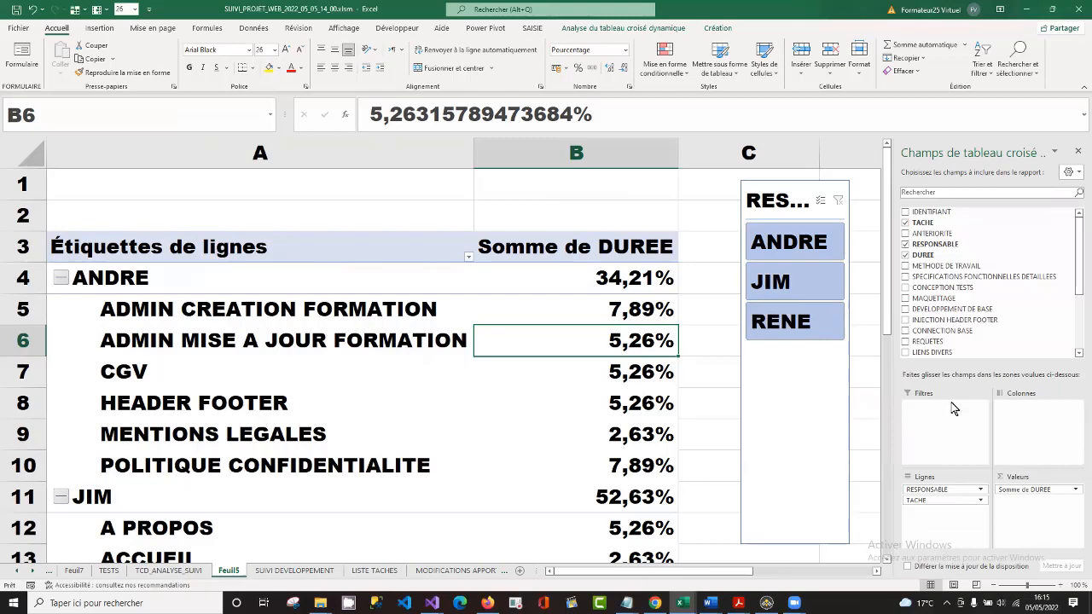
{"action": "left_click_drag", "start_coordinate": [889, 262], "coordinate": [883, 512]}
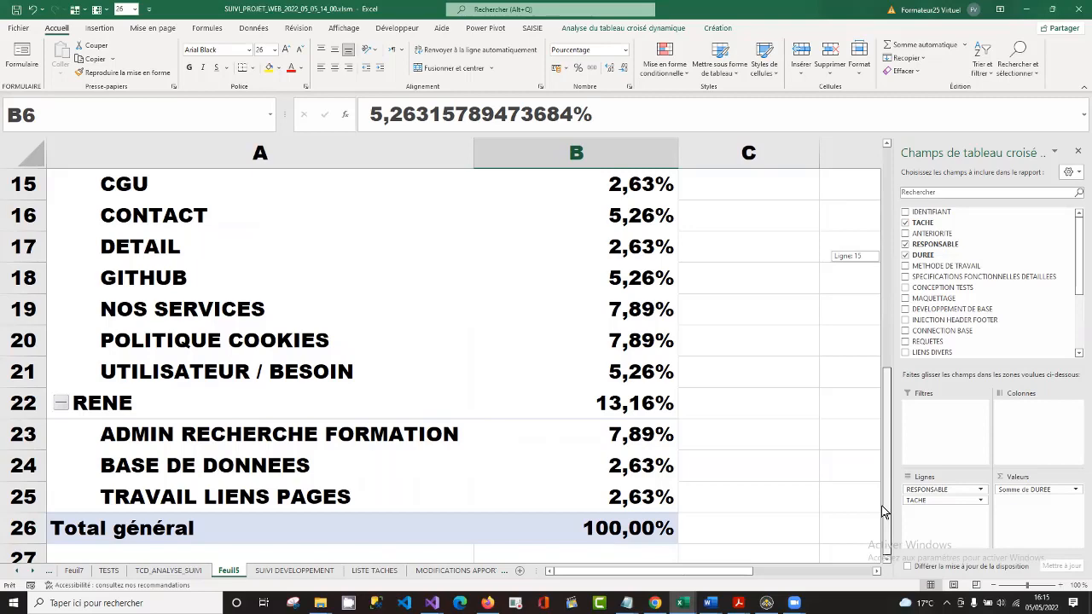
{"action": "left_click_drag", "start_coordinate": [884, 512], "coordinate": [885, 475]}
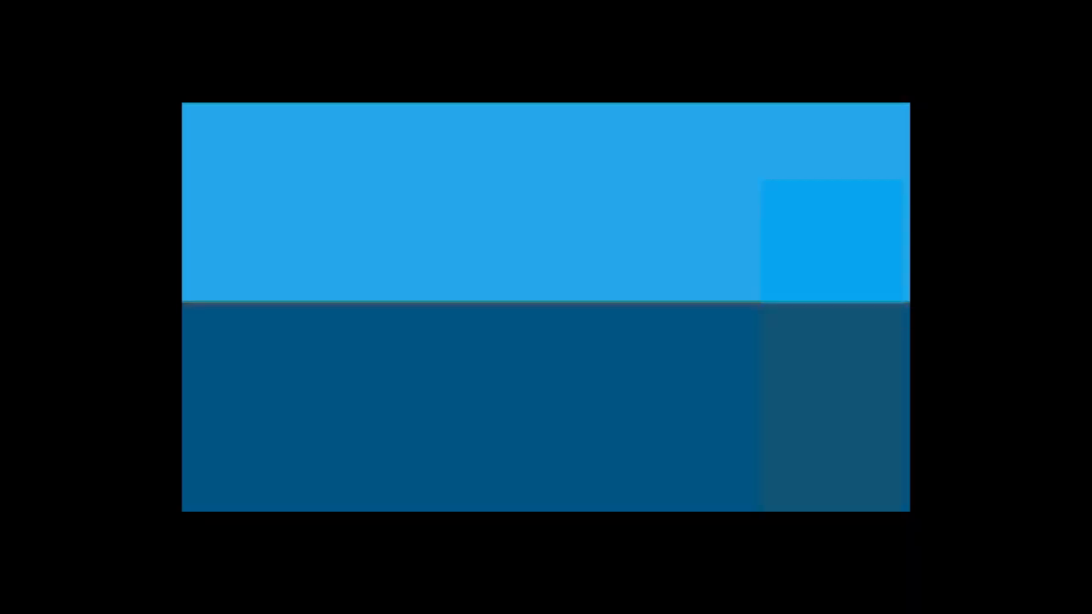